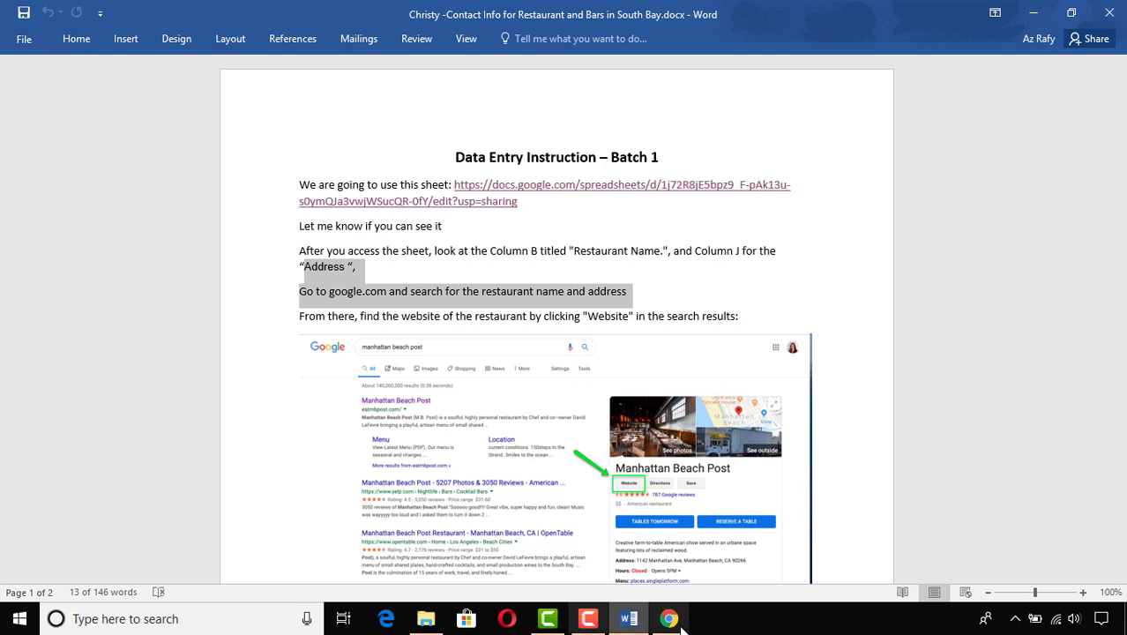
Step: Open a new Chrome tab, and reread the Word instruction about searching google.com for the restaurant name and address
left_click(420, 16)
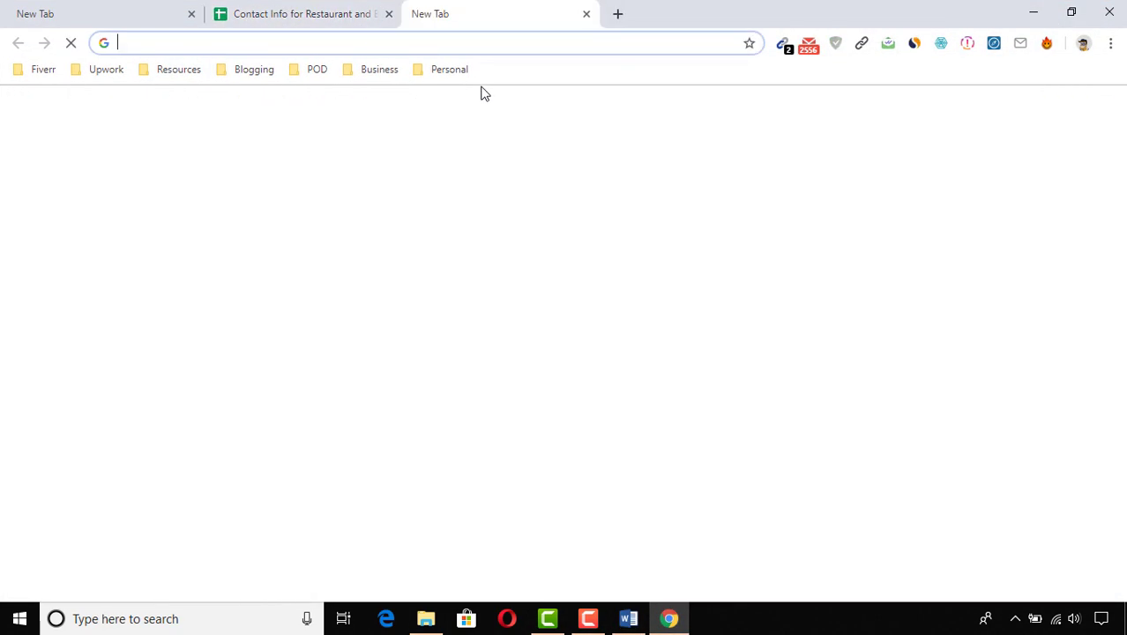
left_click(626, 618)
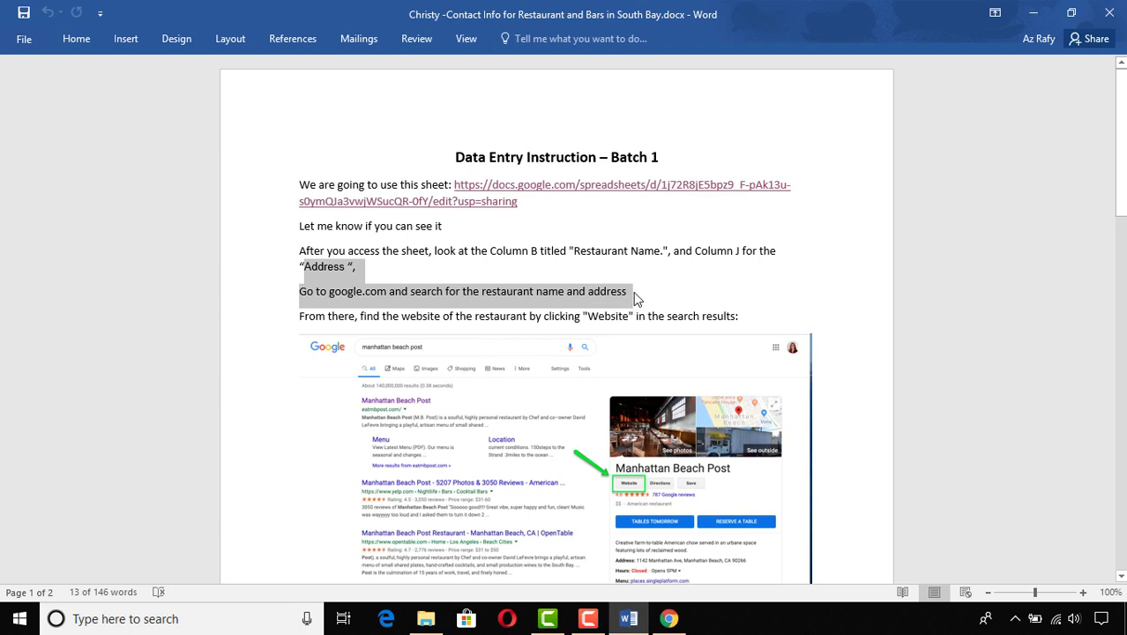
left_click(547, 295)
left_click(346, 293)
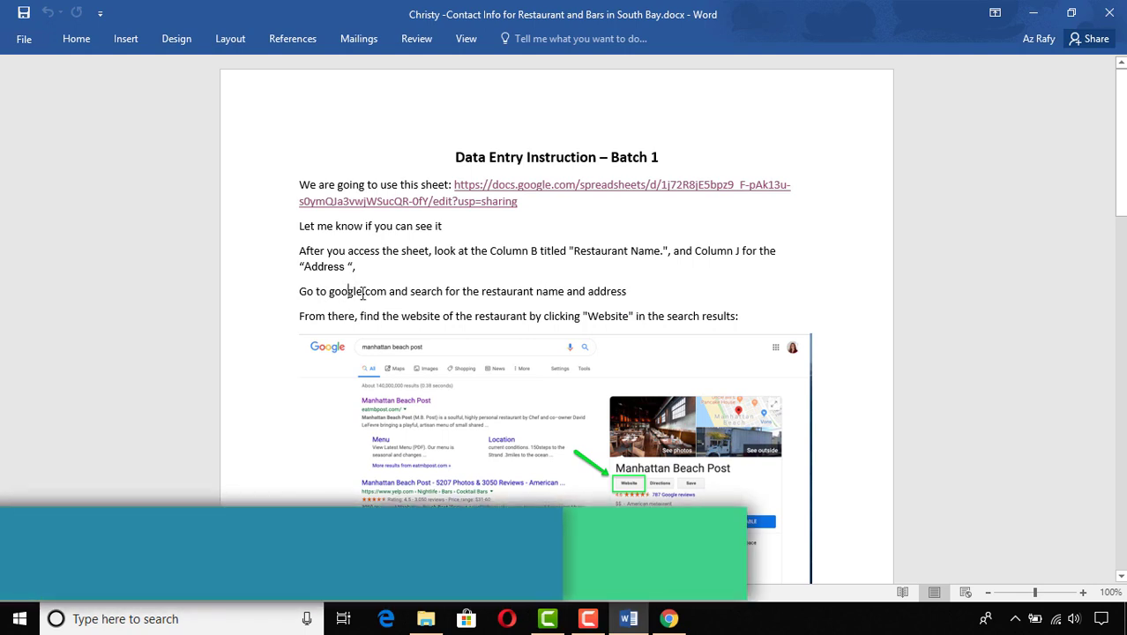
double_click(363, 294)
left_click(496, 291)
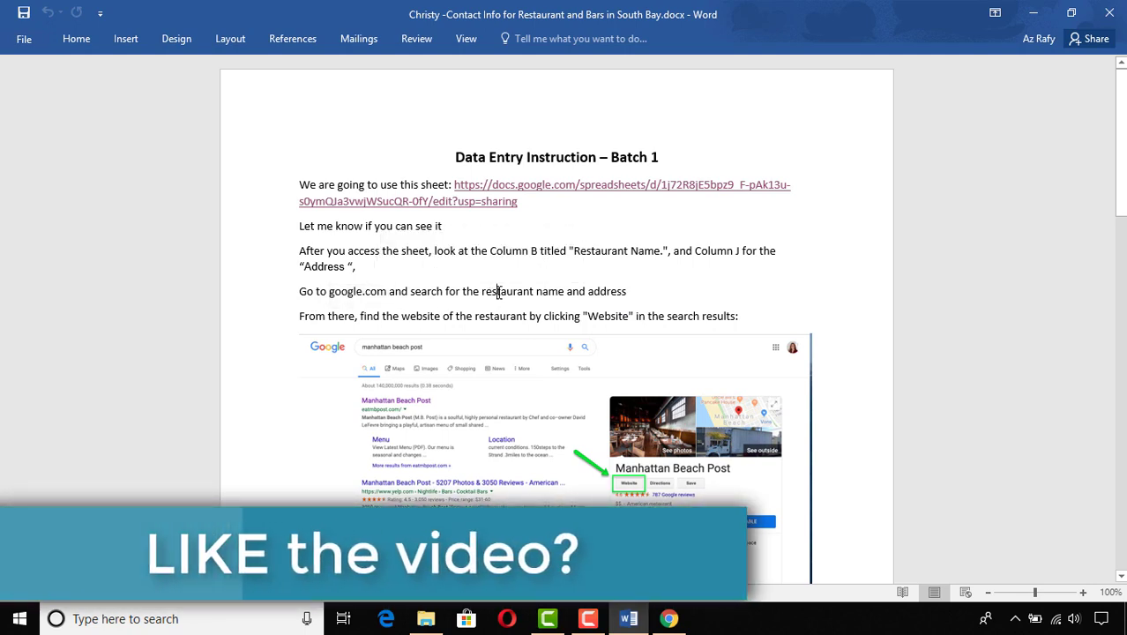
left_click_drag(496, 291, 564, 293)
left_click(596, 294)
double_click(607, 292)
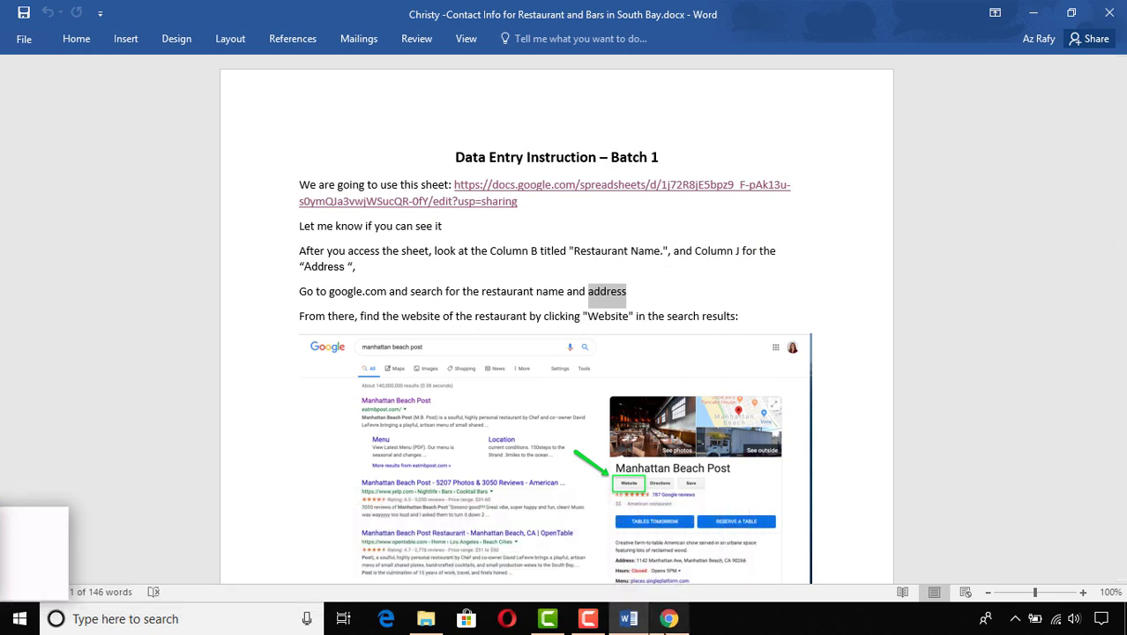
Step: Switch to Chrome and load google.com in the new tab
left_click(668, 618)
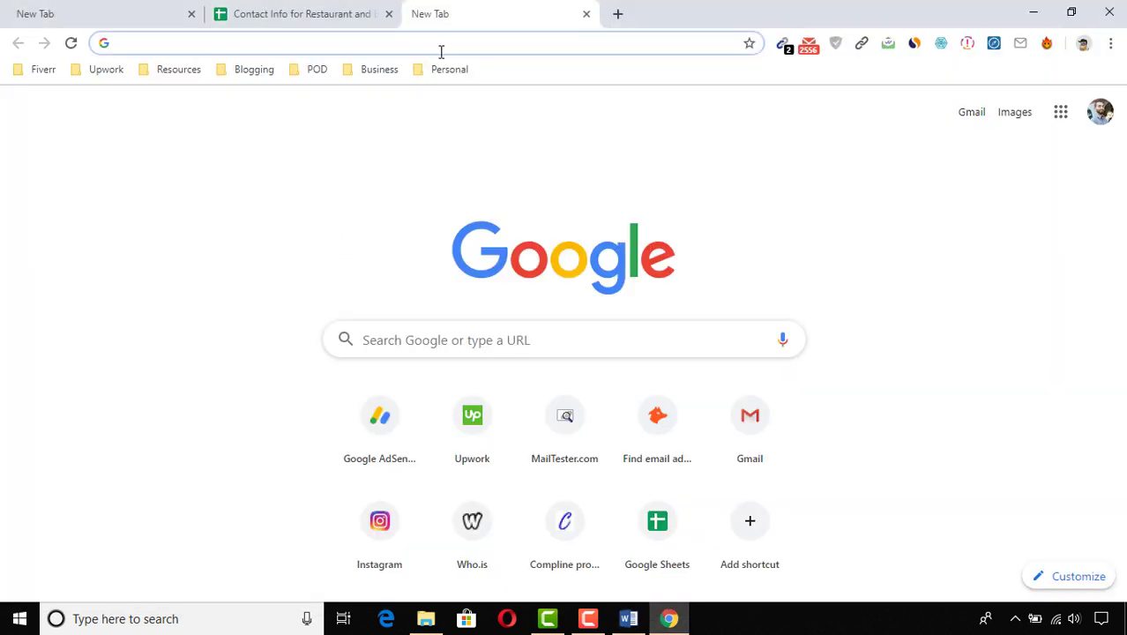
type("google.")
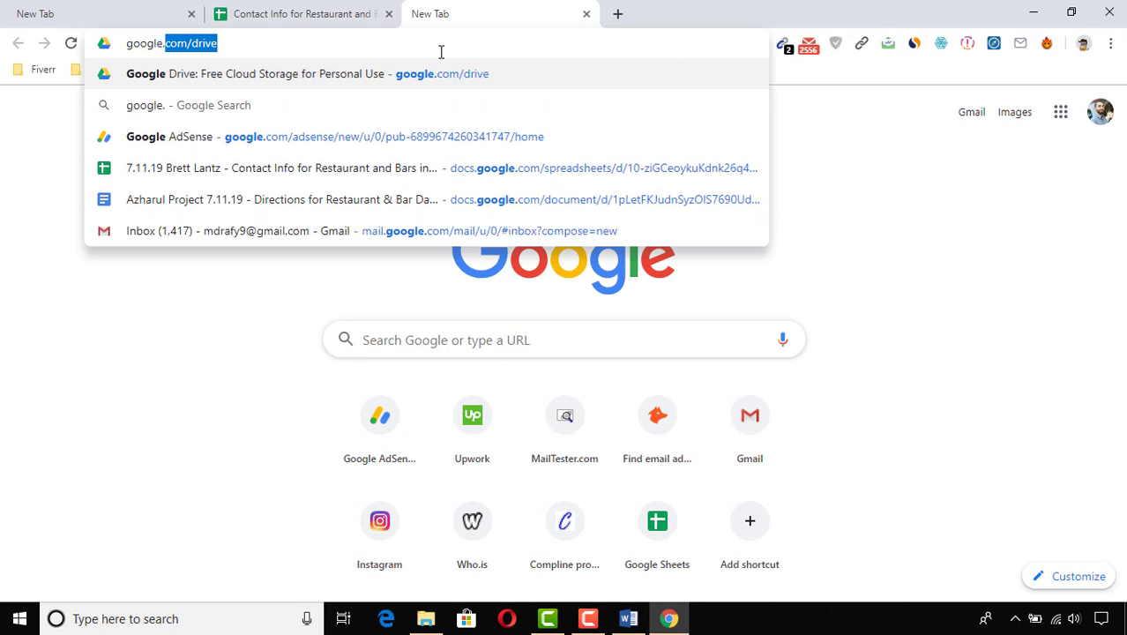
type("com")
key("Delete")
key("Return")
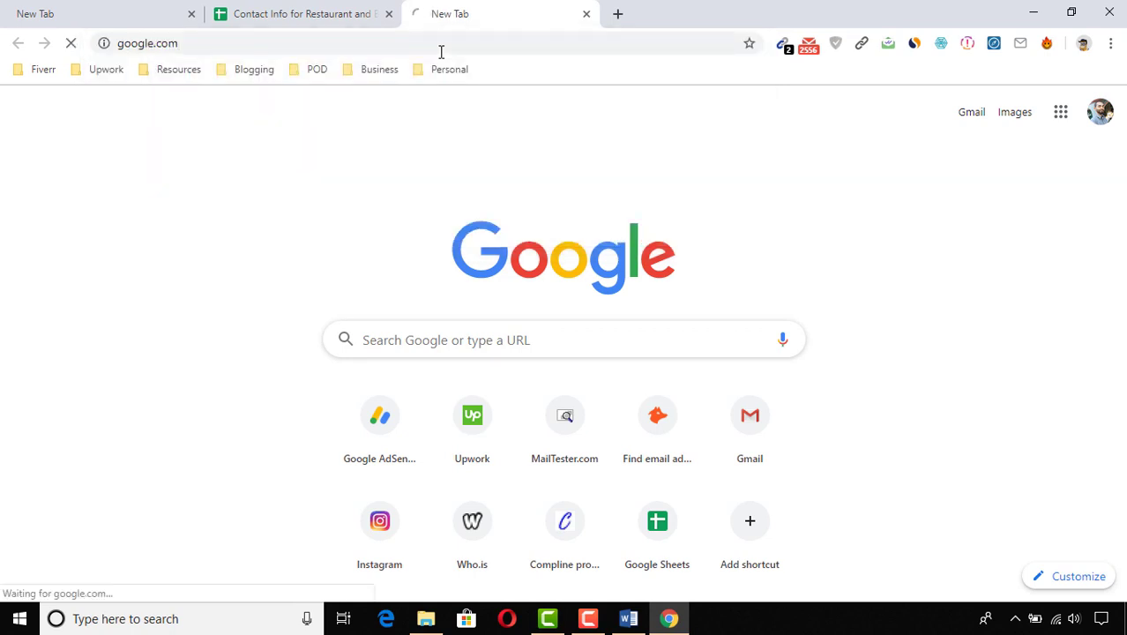
Step: Copy the first restaurant name, Manhattan Beach Post, from the spreadsheet into the Google search box
left_click(304, 13)
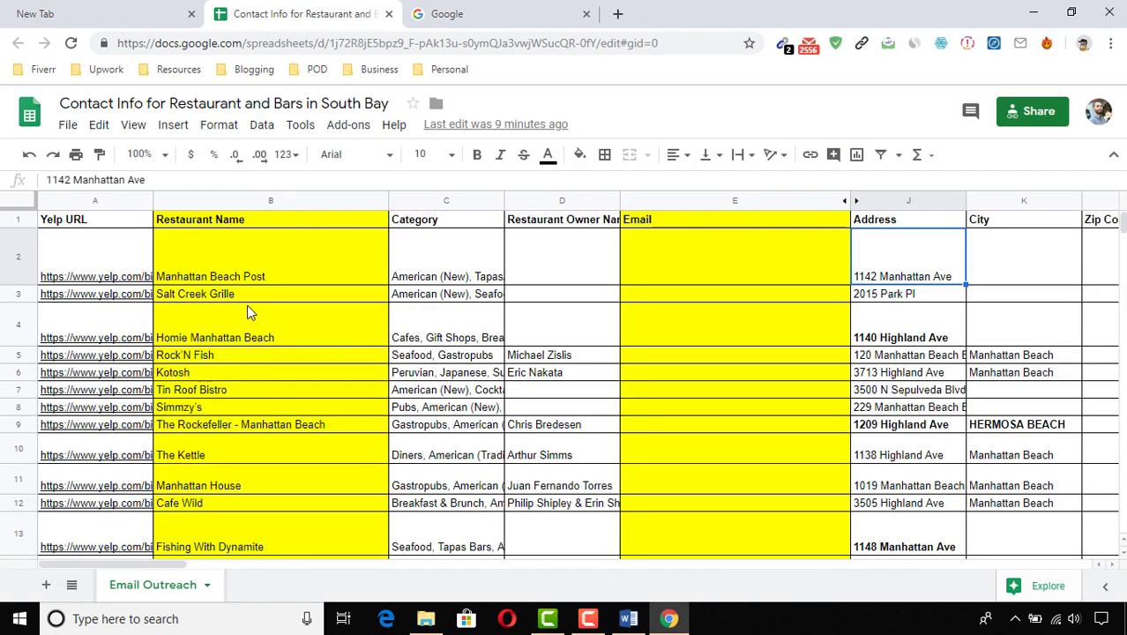
left_click(223, 272)
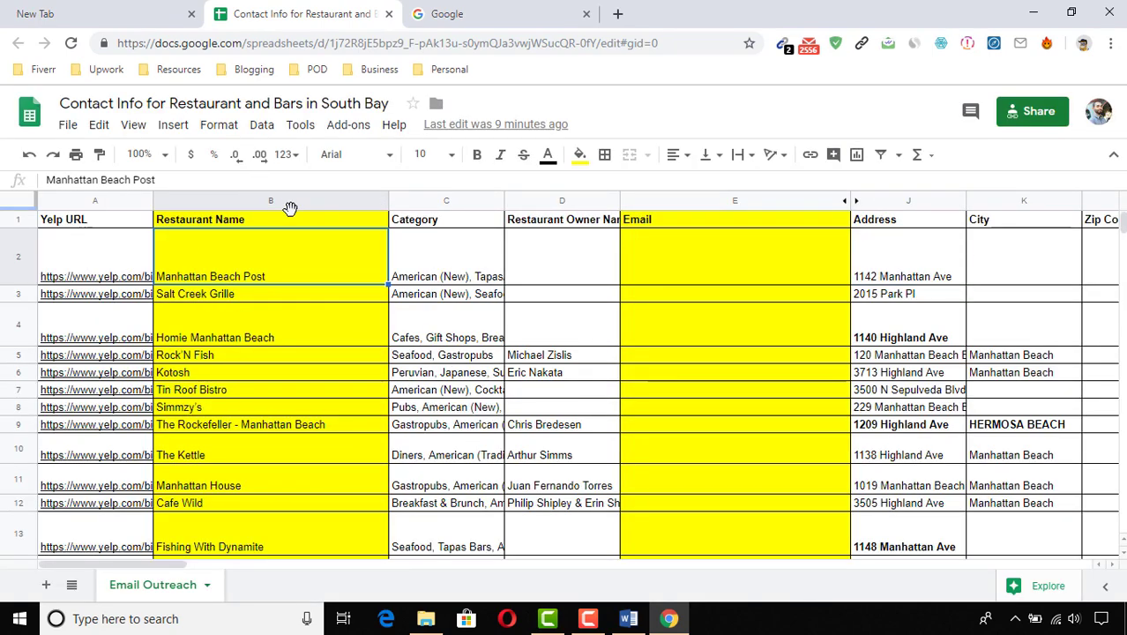
key("ctrl+c")
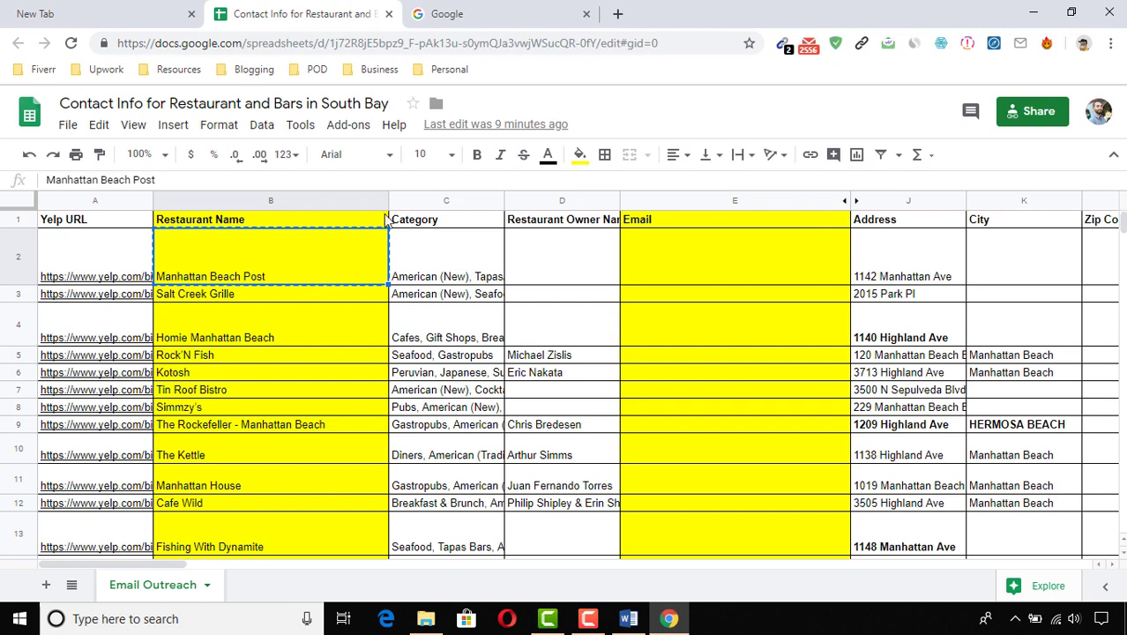
left_click(494, 10)
key("ctrl+v")
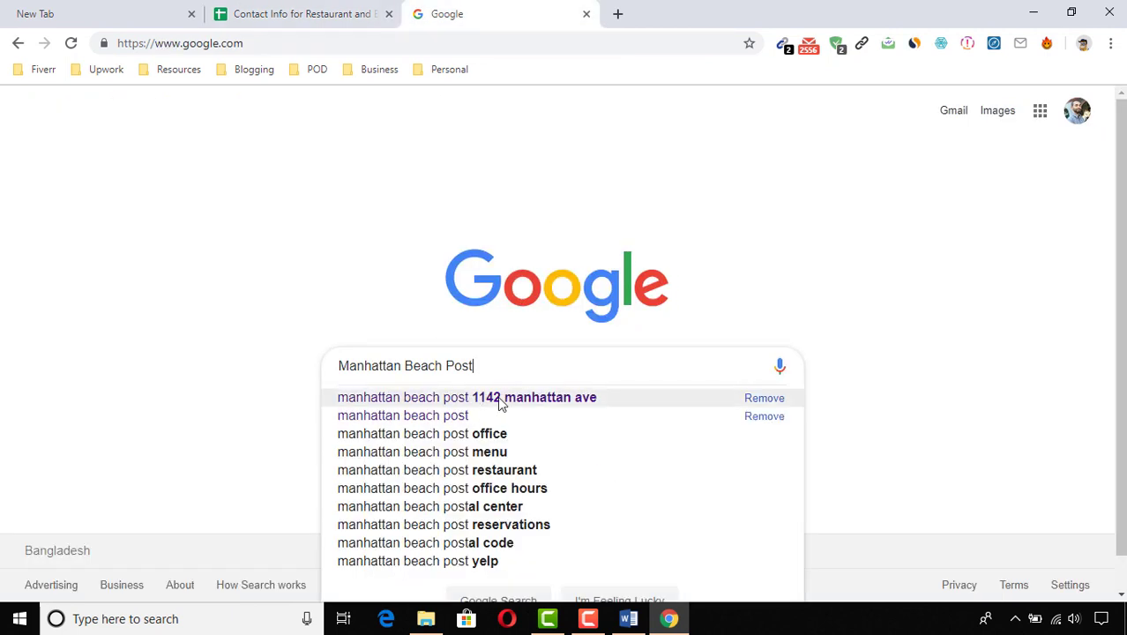
Step: Append the restaurant's address from the sheet's Address column to the Google query and run the search
left_click(281, 11)
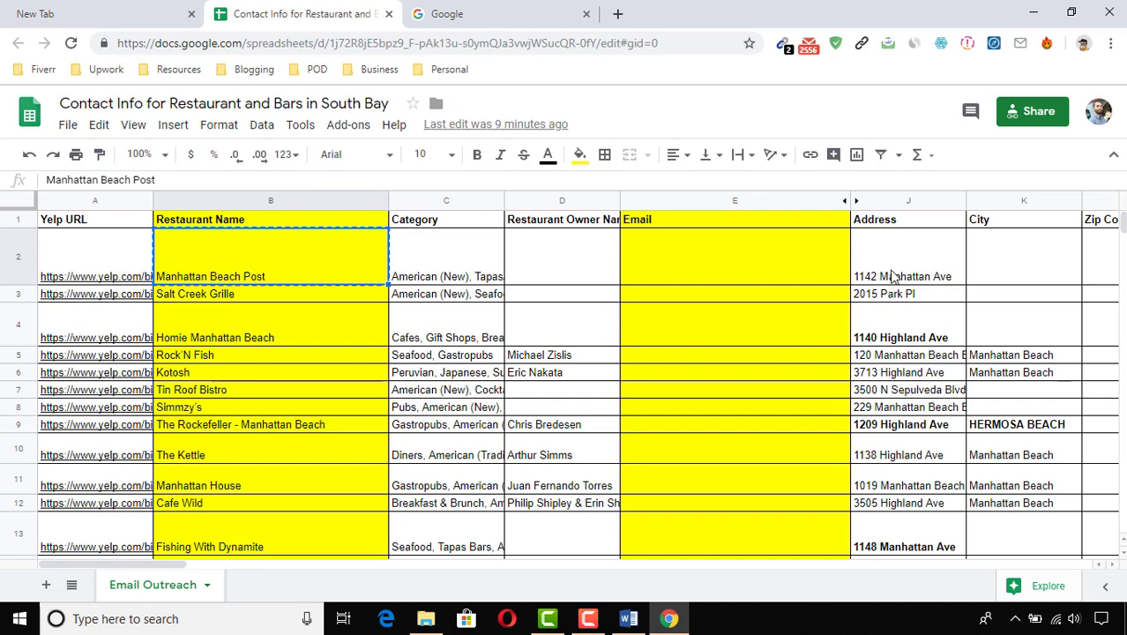
left_click(902, 266)
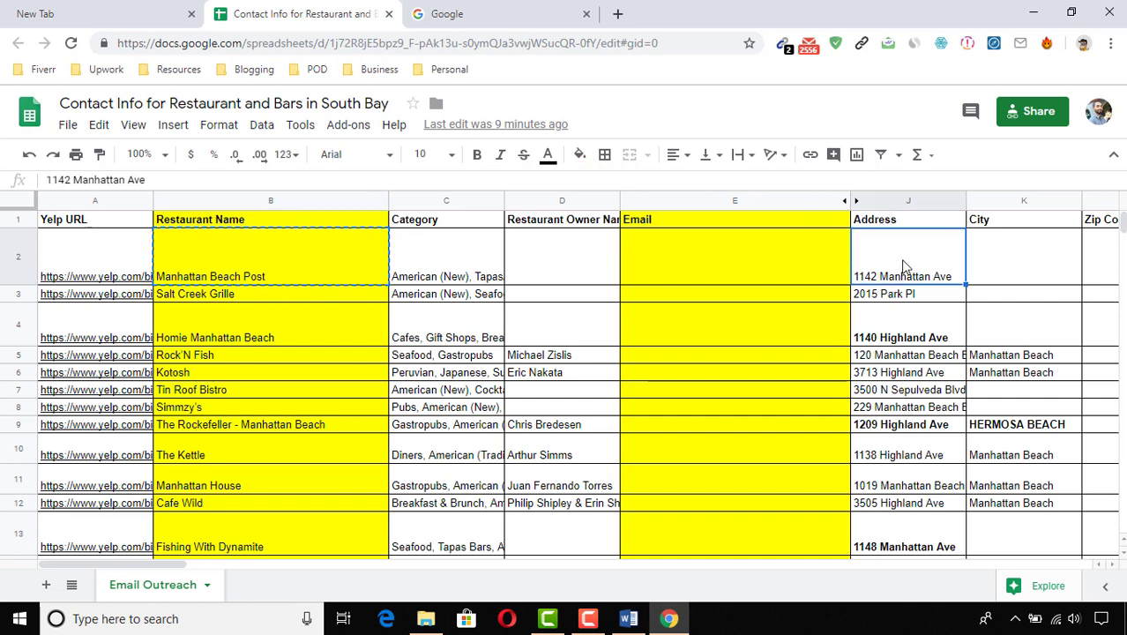
left_click(535, 13)
key("ctrl+v")
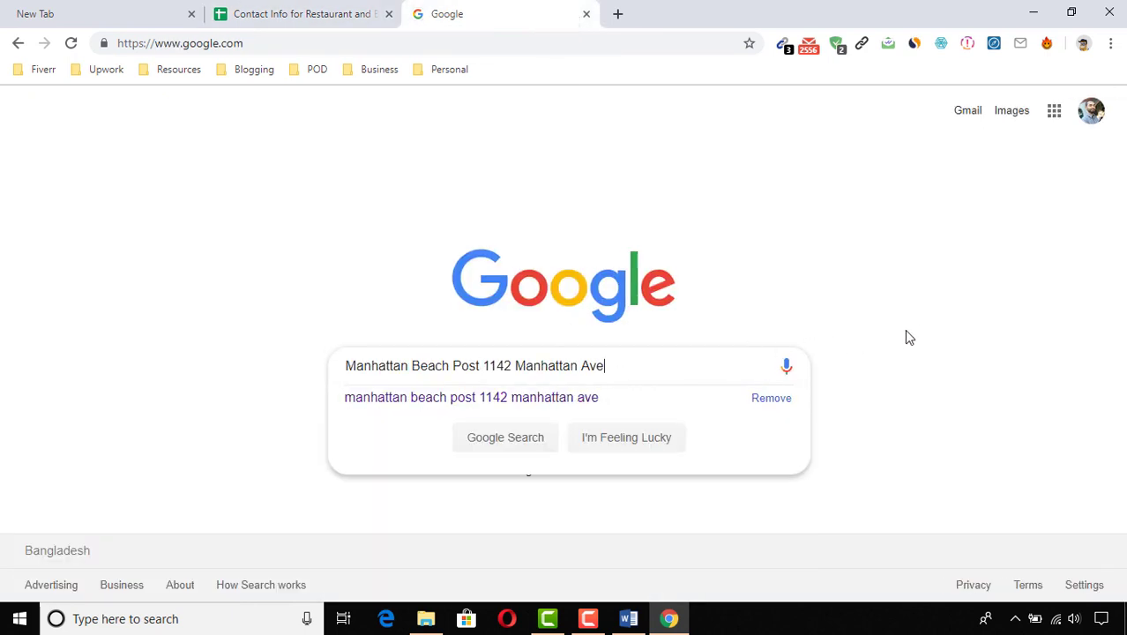
key("Return")
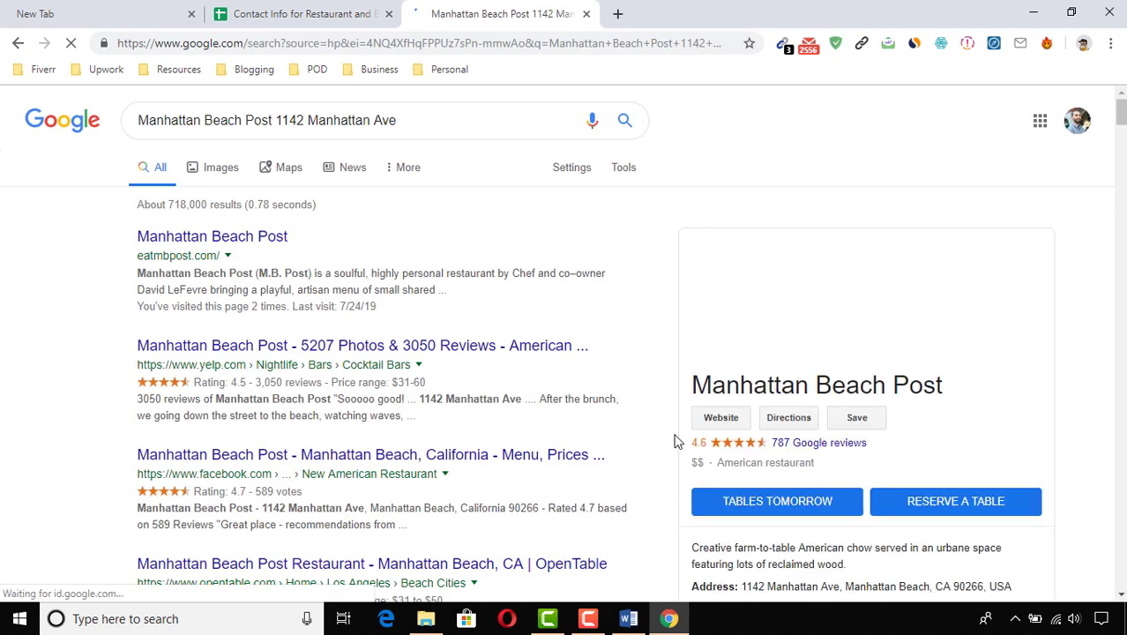
Step: Compare the sample Google results picture in the Word instructions with the live Manhattan Beach Post search results in Chrome
left_click(632, 620)
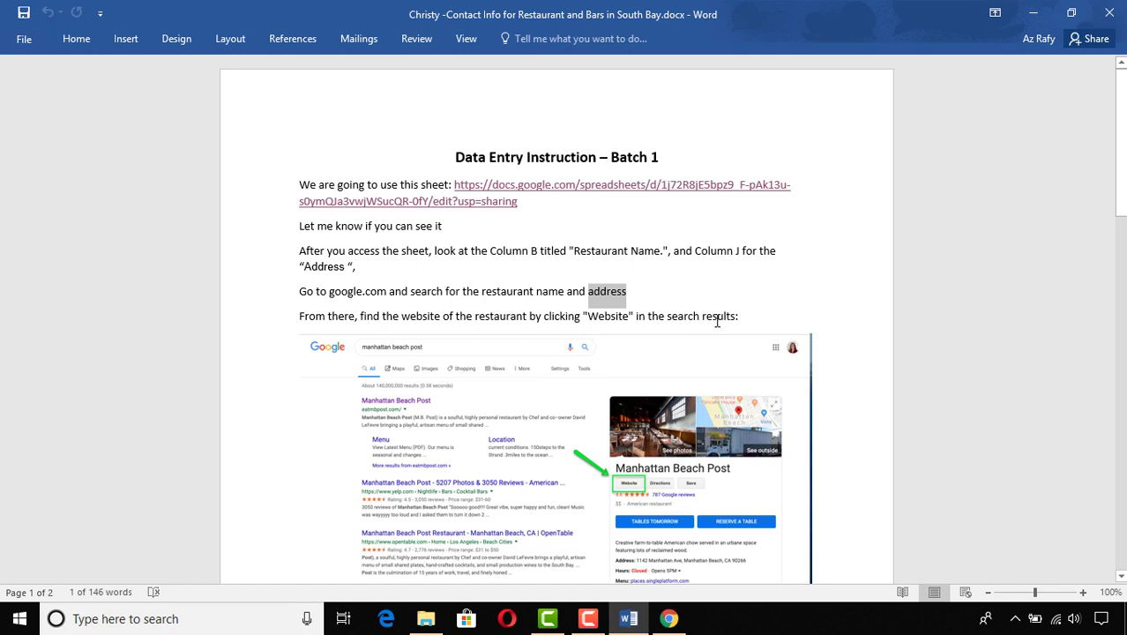
left_click(640, 414)
scroll(641, 303, "down", 4)
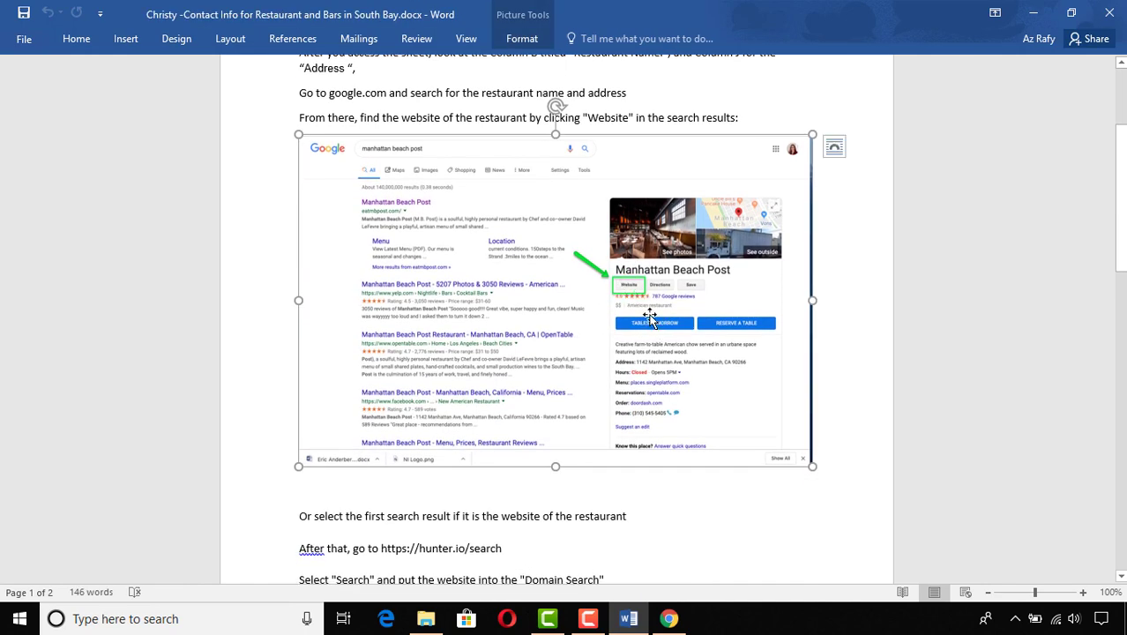
left_click(1048, 13)
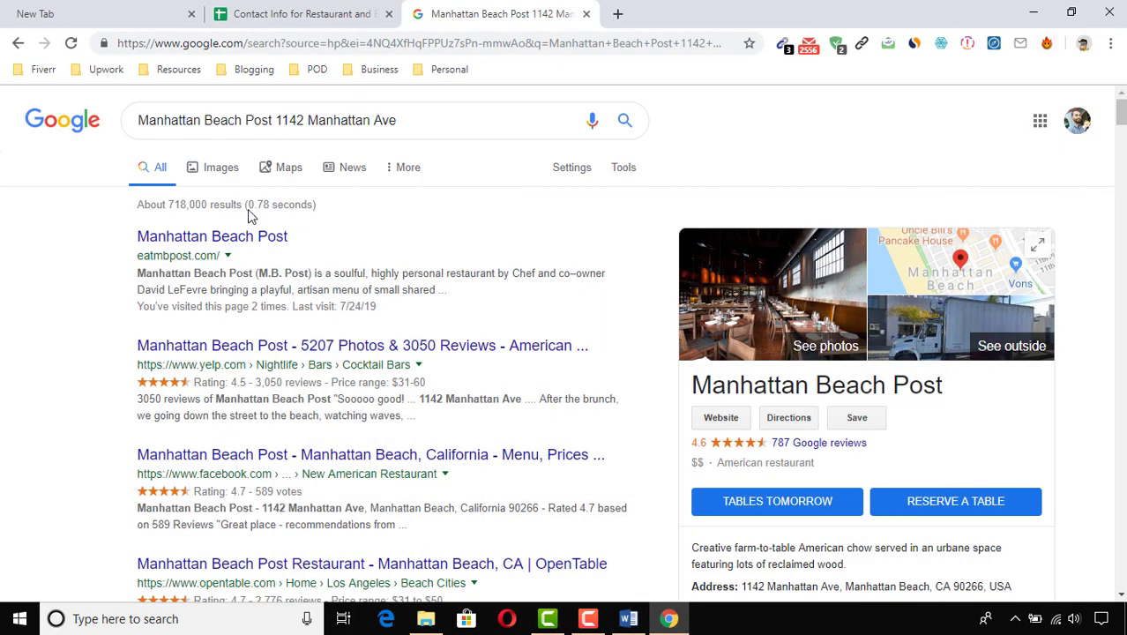
scroll(705, 441, "down", 2)
scroll(675, 435, "up", 2)
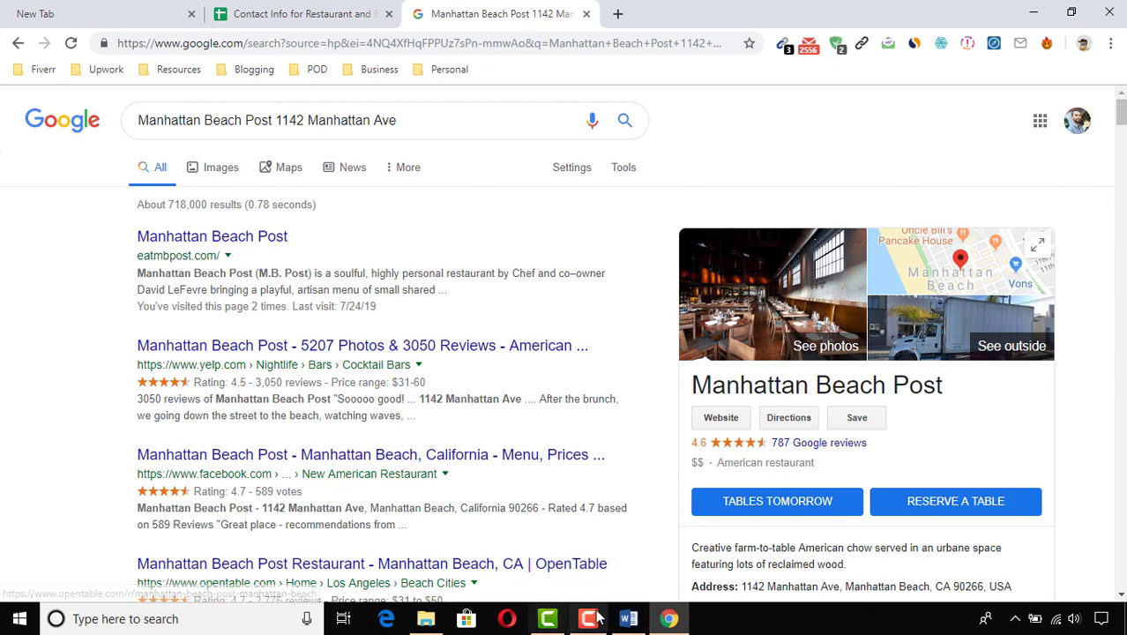
Step: Read the Word instructions on finding the restaurant's site through "Website" or the first search result
left_click(627, 618)
scroll(342, 410, "down", 2)
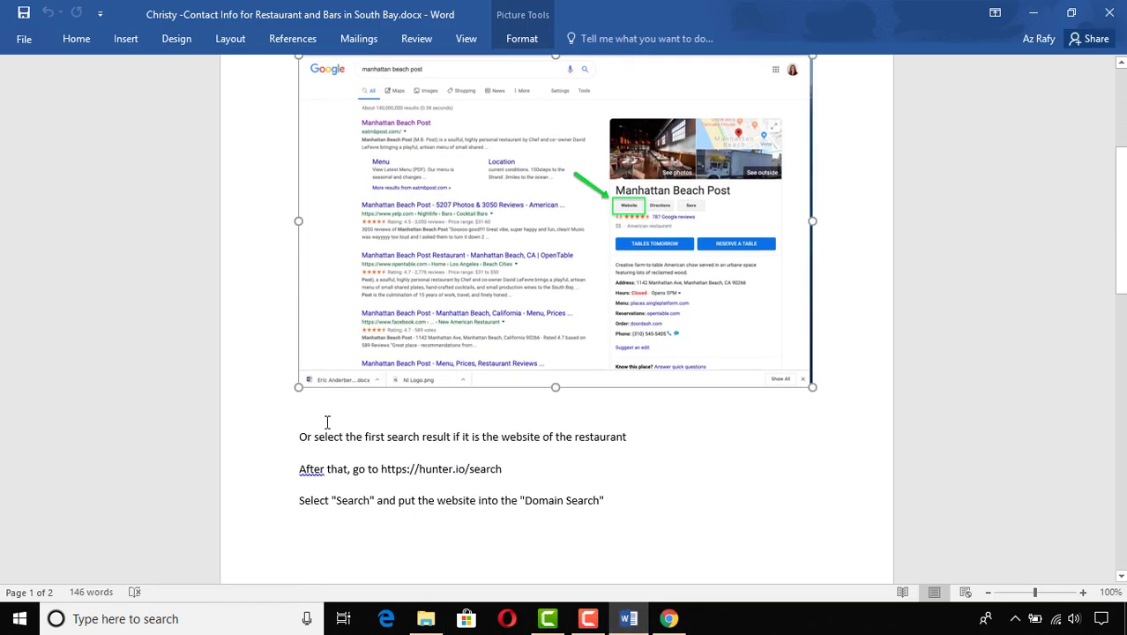
scroll(332, 397, "up", 4)
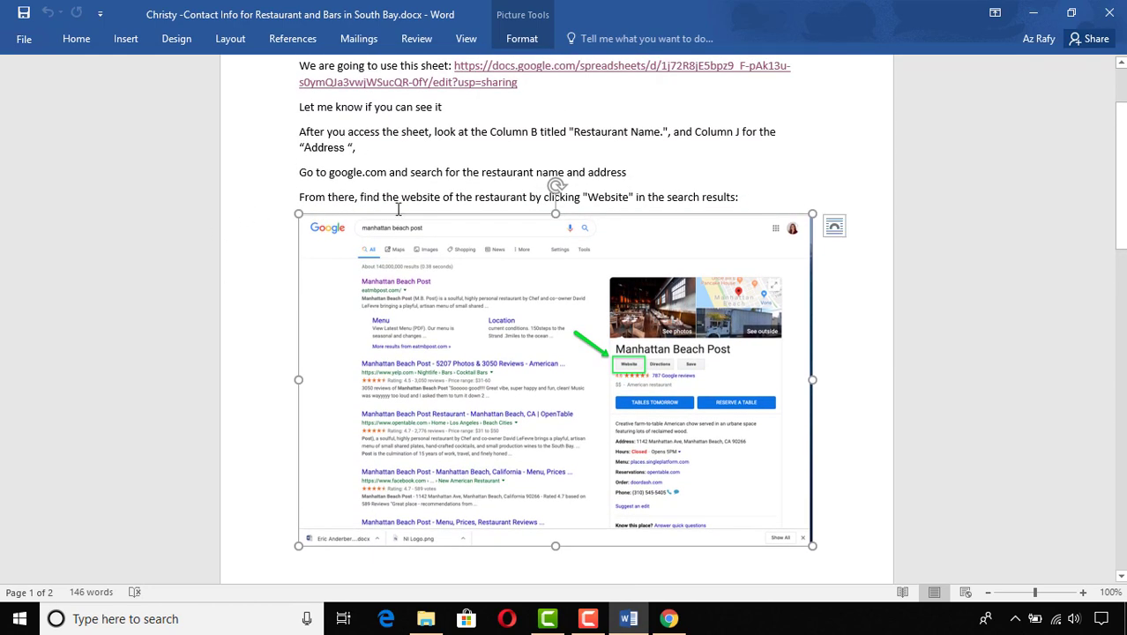
left_click(616, 202)
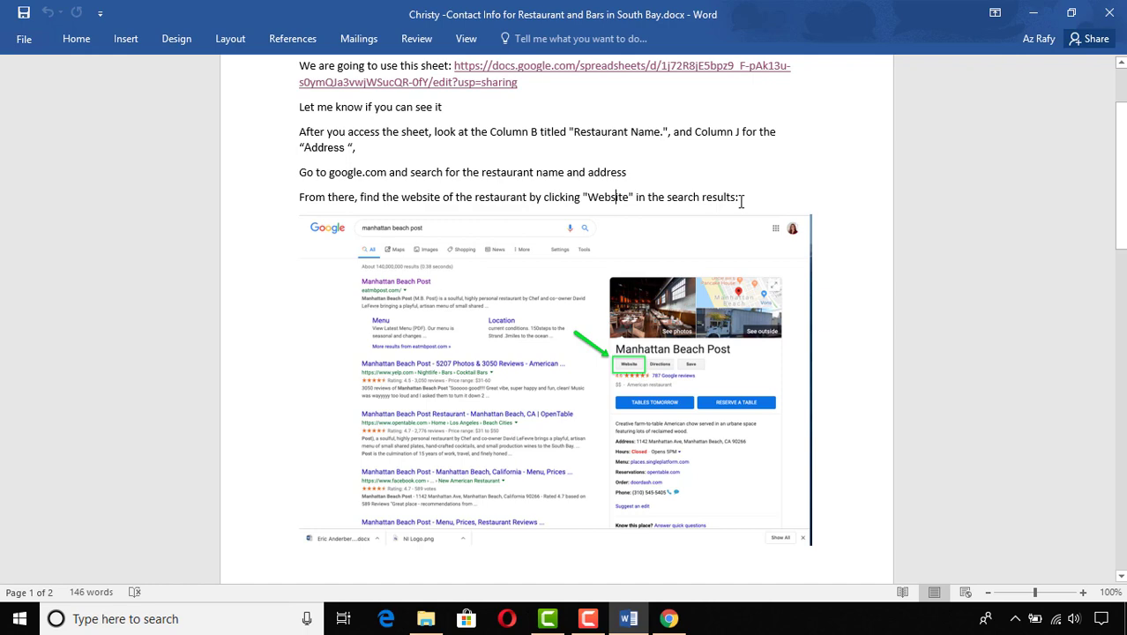
scroll(617, 264, "down", 4)
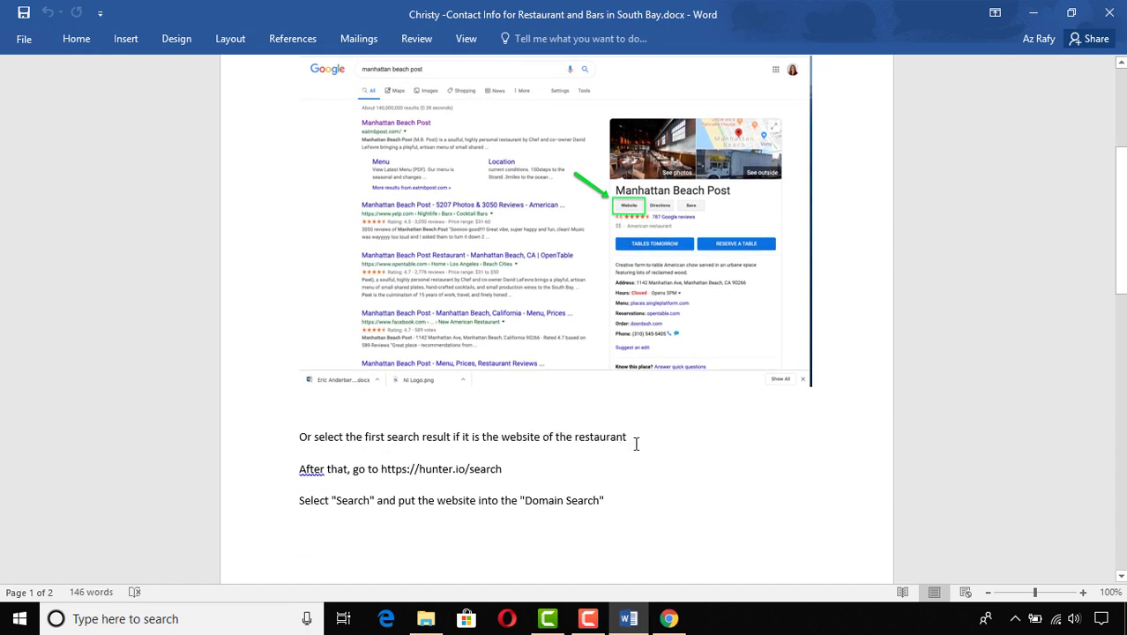
scroll(647, 454, "up", 5)
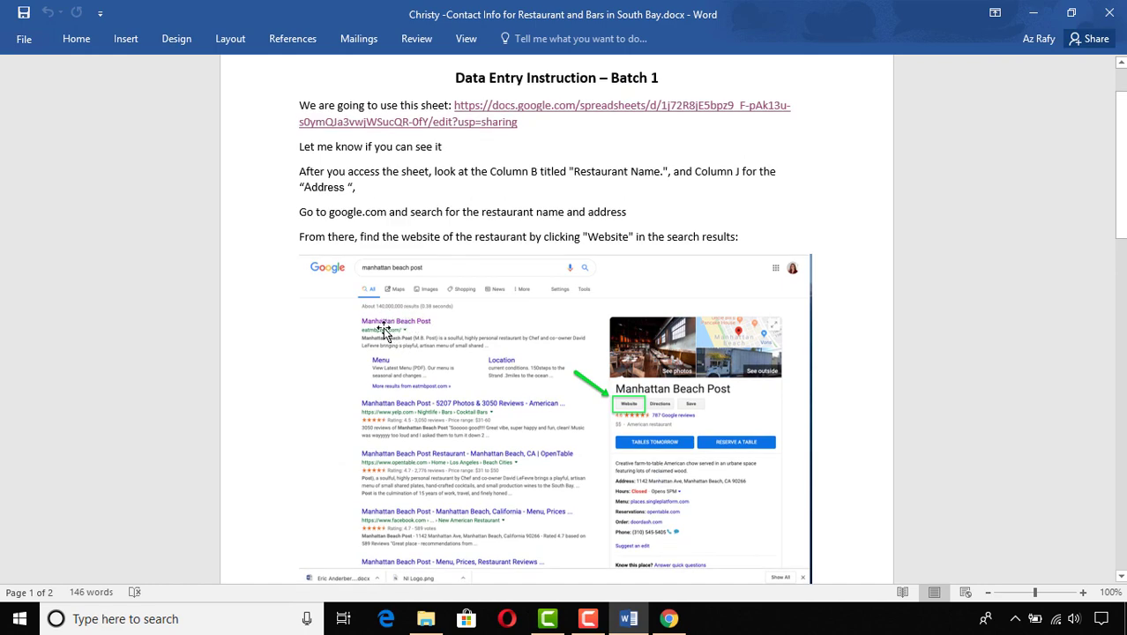
scroll(386, 331, "down", 3)
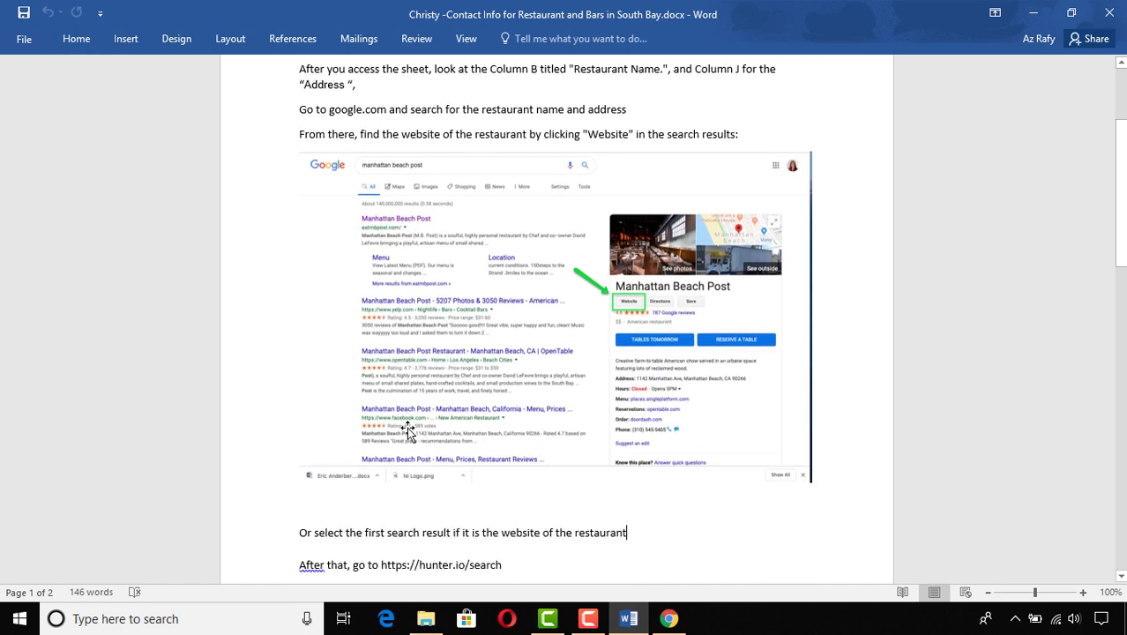
Step: In Chrome, check the searched name and address against the Google business panel, and open the restaurant's website in a new tab
left_click(668, 621)
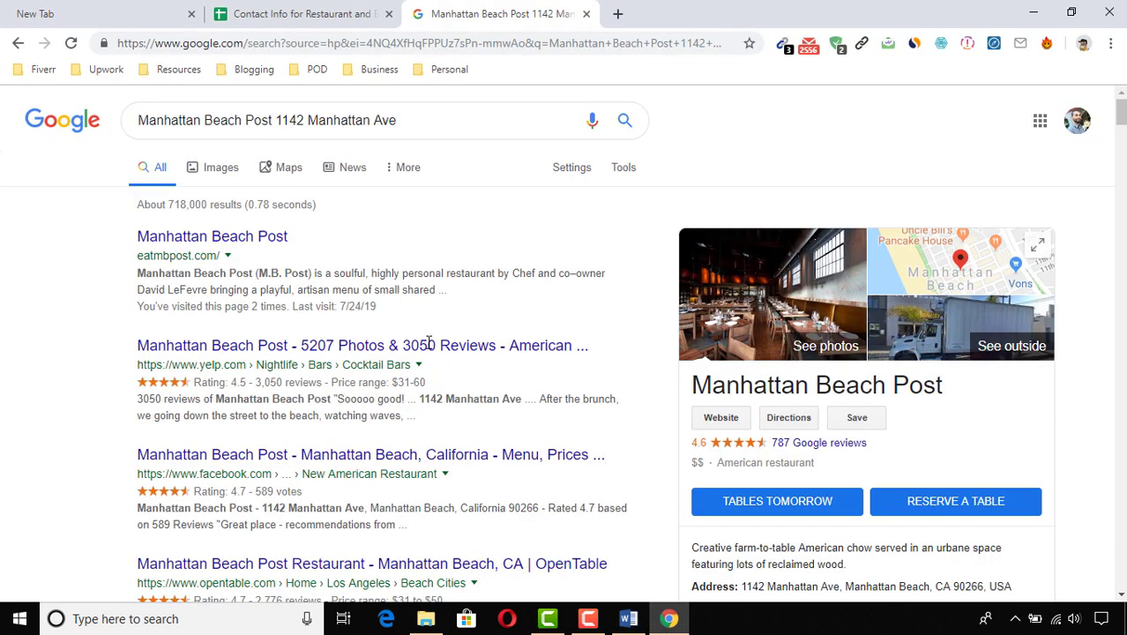
scroll(608, 397, "down", 2)
scroll(573, 398, "up", 2)
left_click_drag(138, 121, 265, 123)
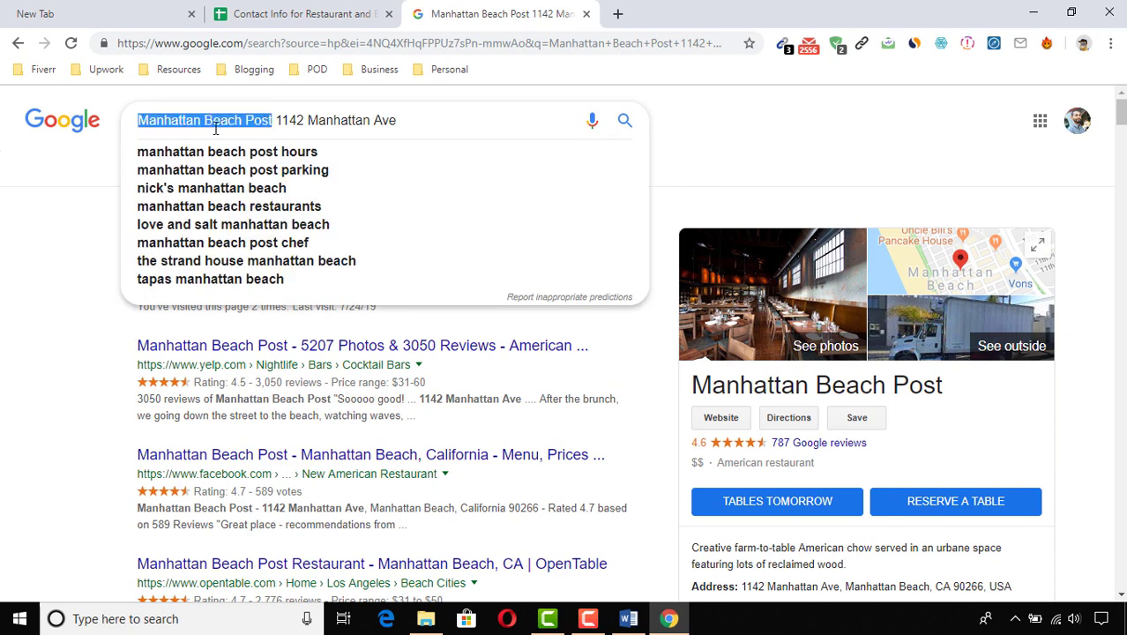
left_click_drag(772, 388, 933, 393)
left_click_drag(273, 121, 397, 125)
scroll(892, 413, "down", 2)
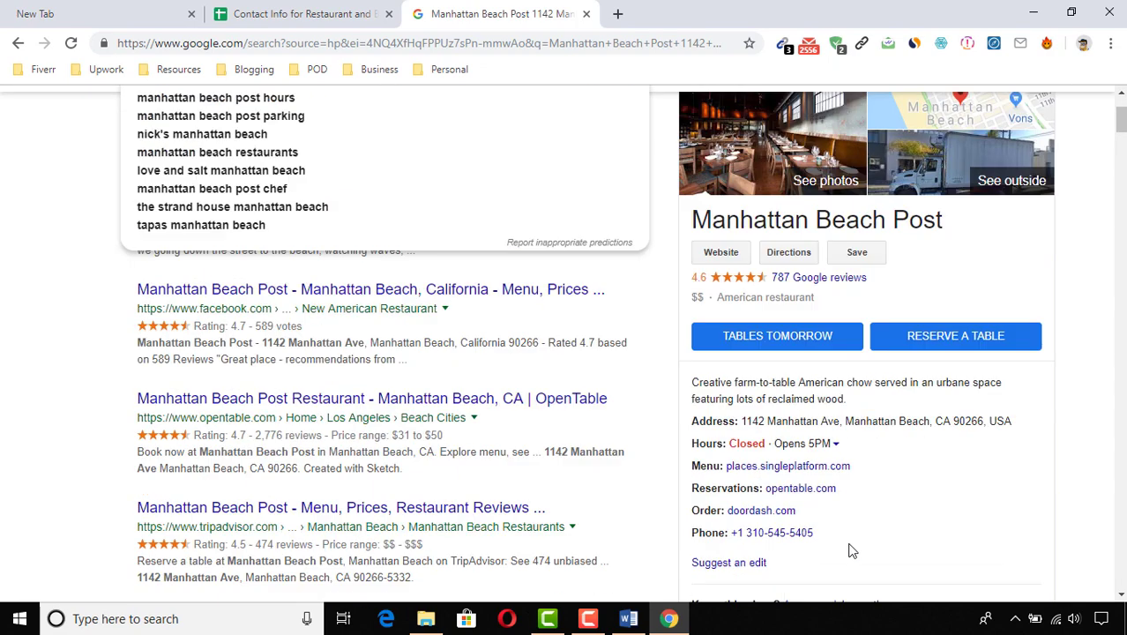
scroll(805, 425, "up", 2)
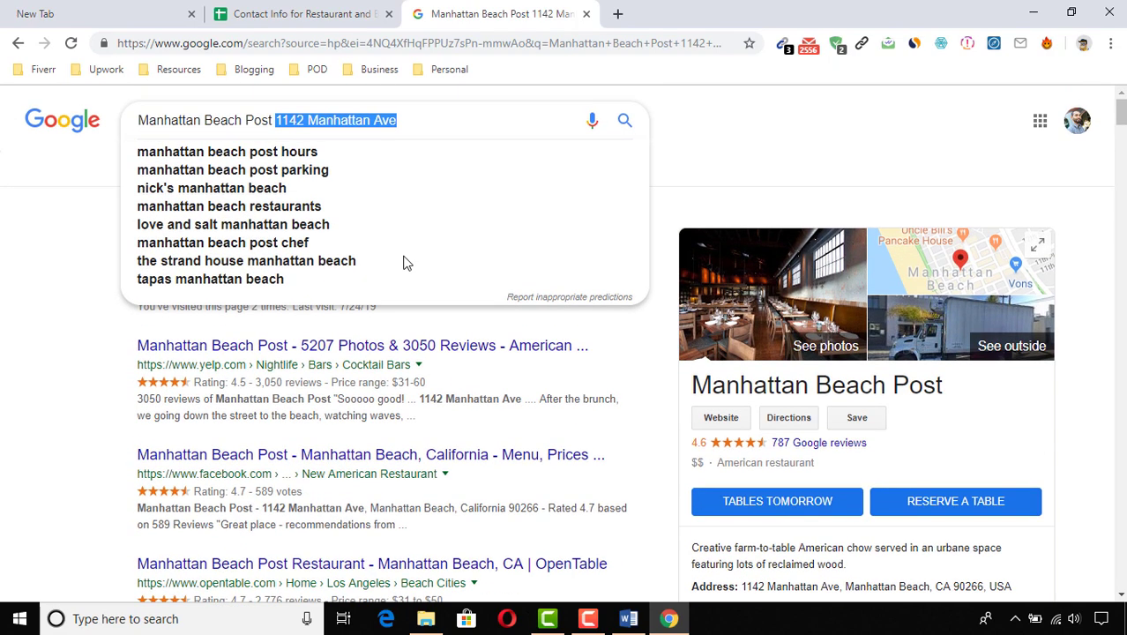
left_click(3, 448)
left_click(728, 427)
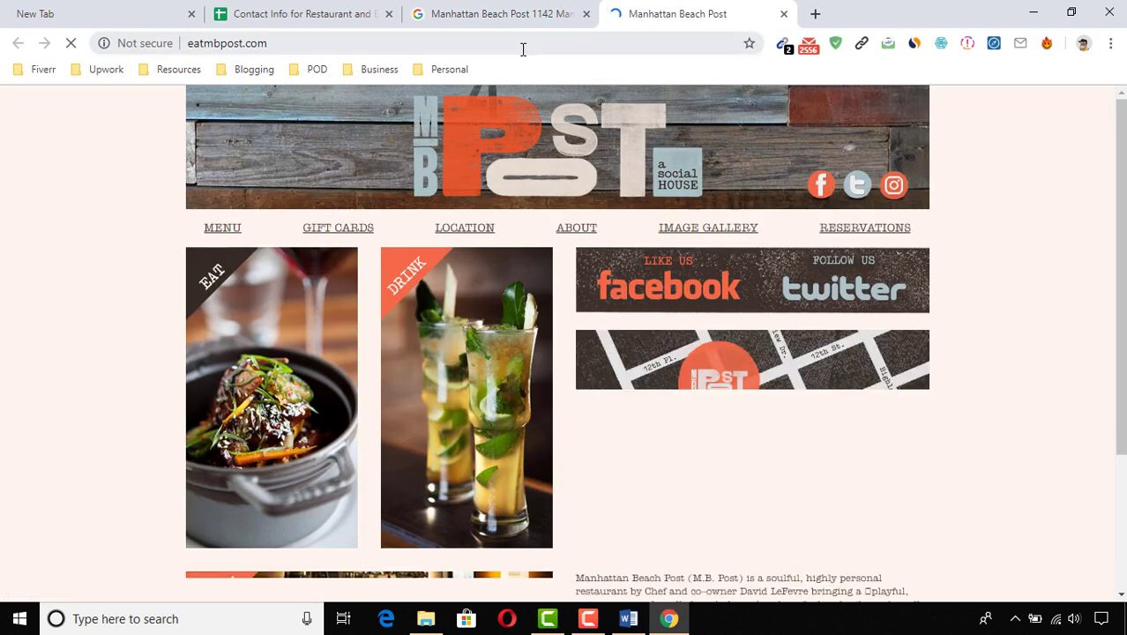
left_click(628, 618)
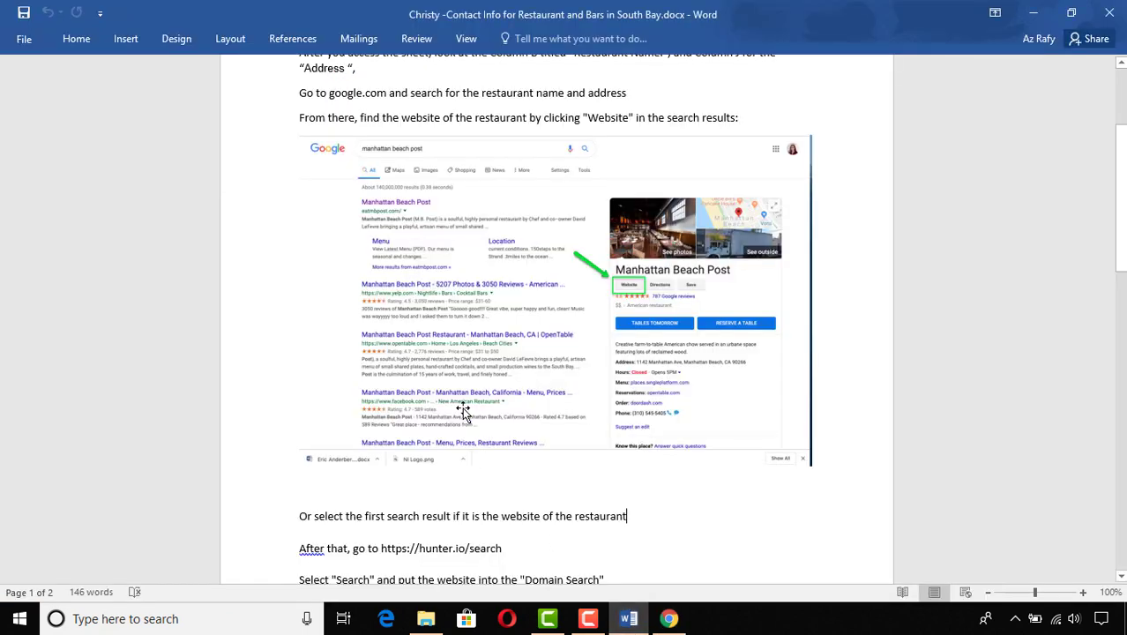
scroll(553, 440, "down", 3)
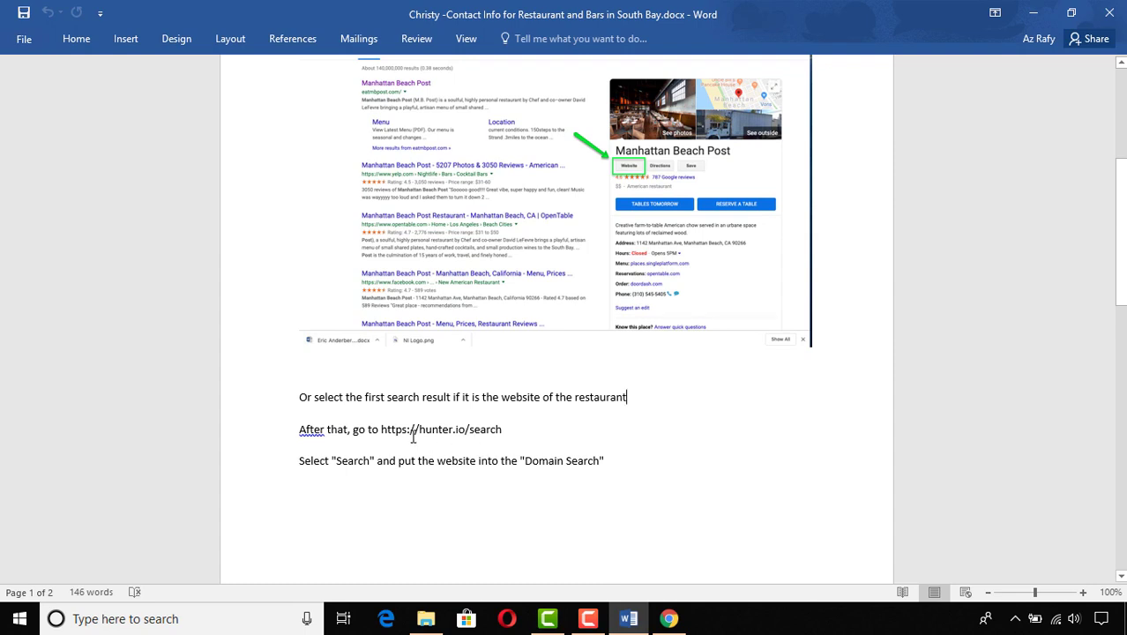
left_click_drag(381, 430, 501, 432)
right_click(490, 429)
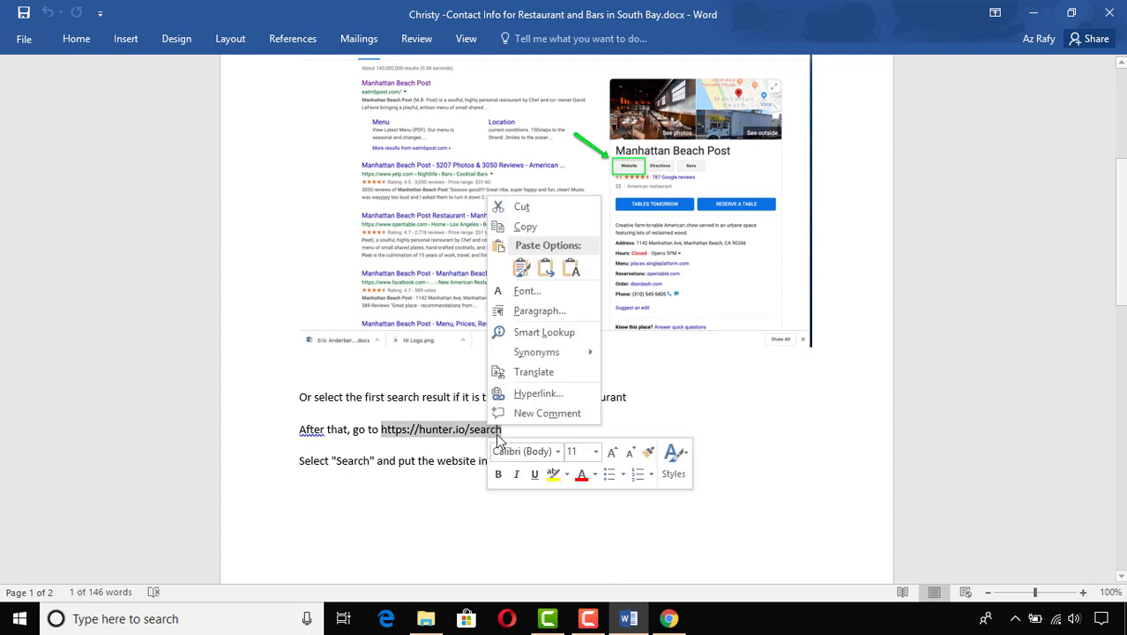
left_click(520, 226)
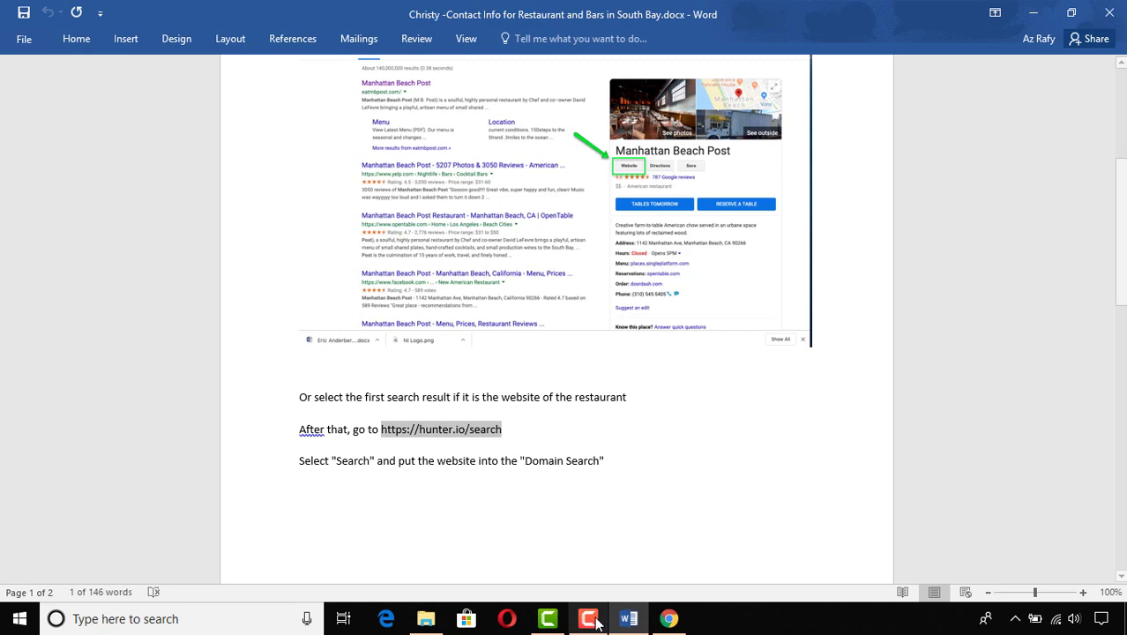
left_click(659, 620)
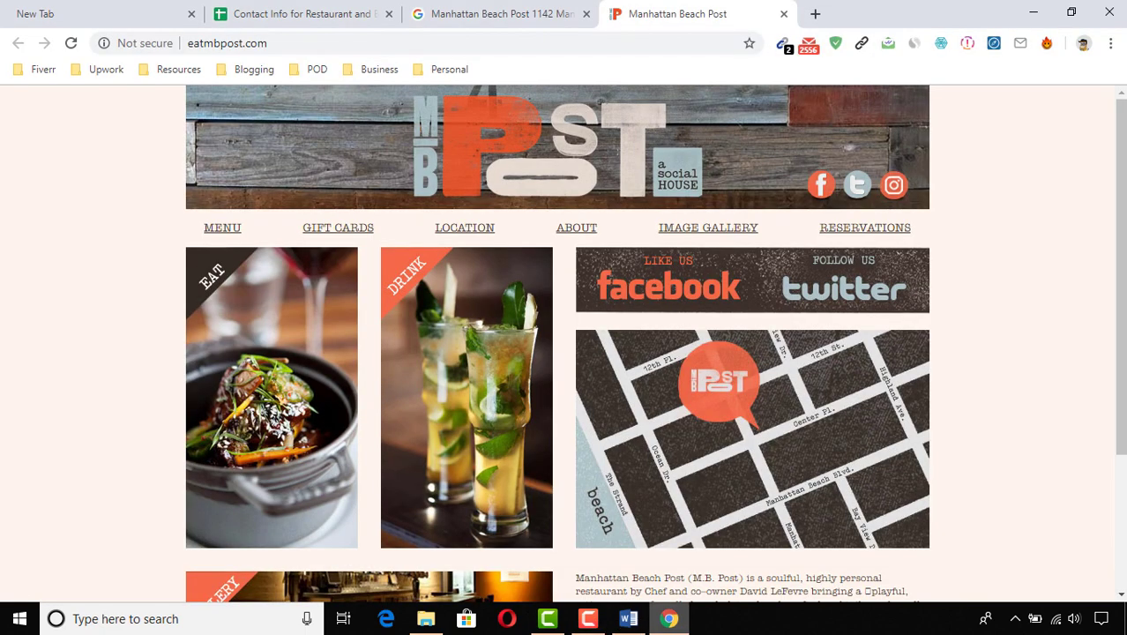
left_click(813, 11)
right_click(604, 45)
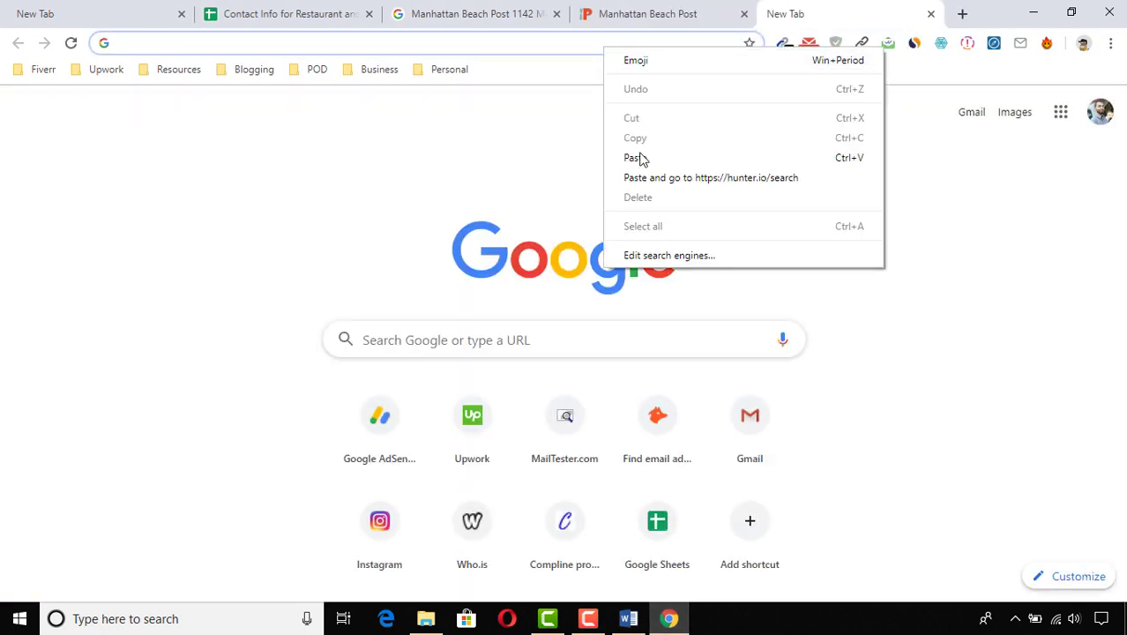
left_click(635, 158)
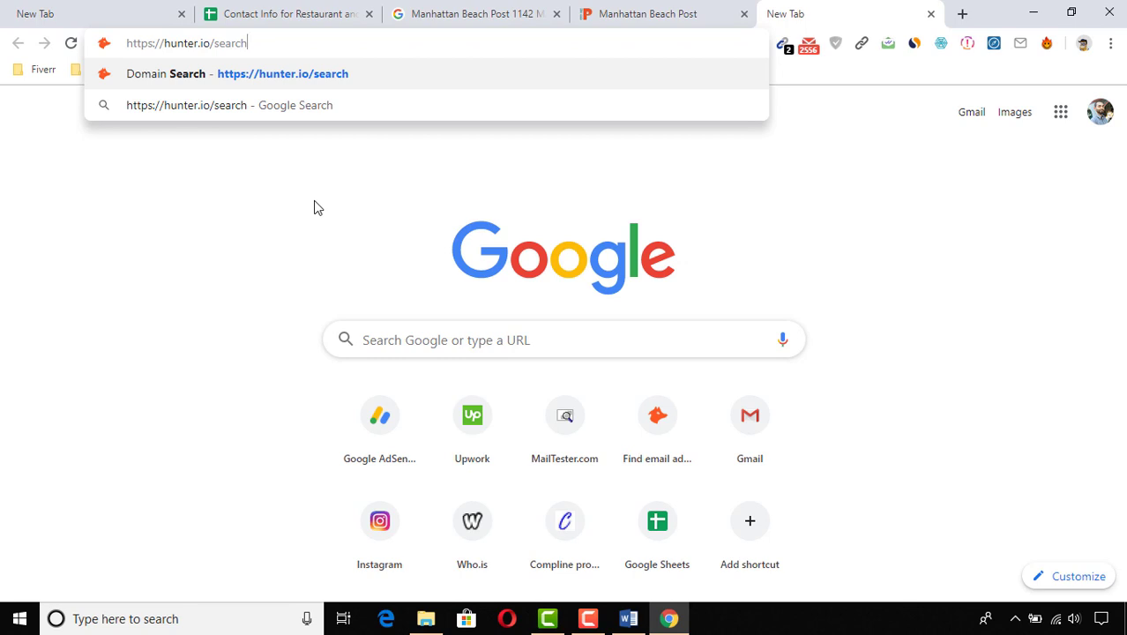
key("Return")
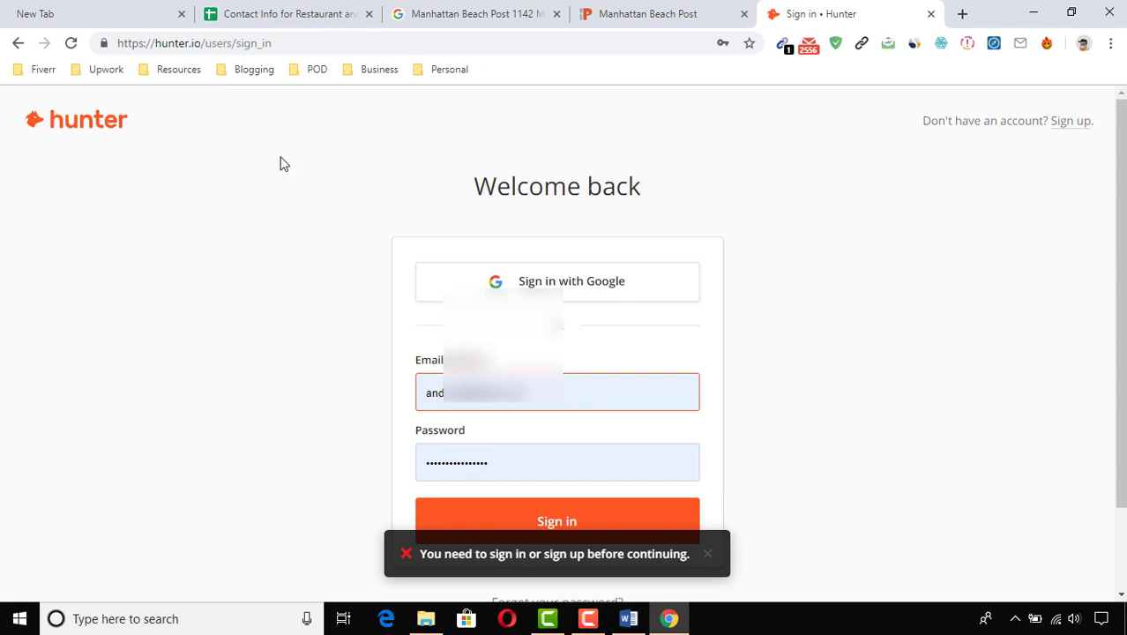
scroll(209, 455, "down", 1)
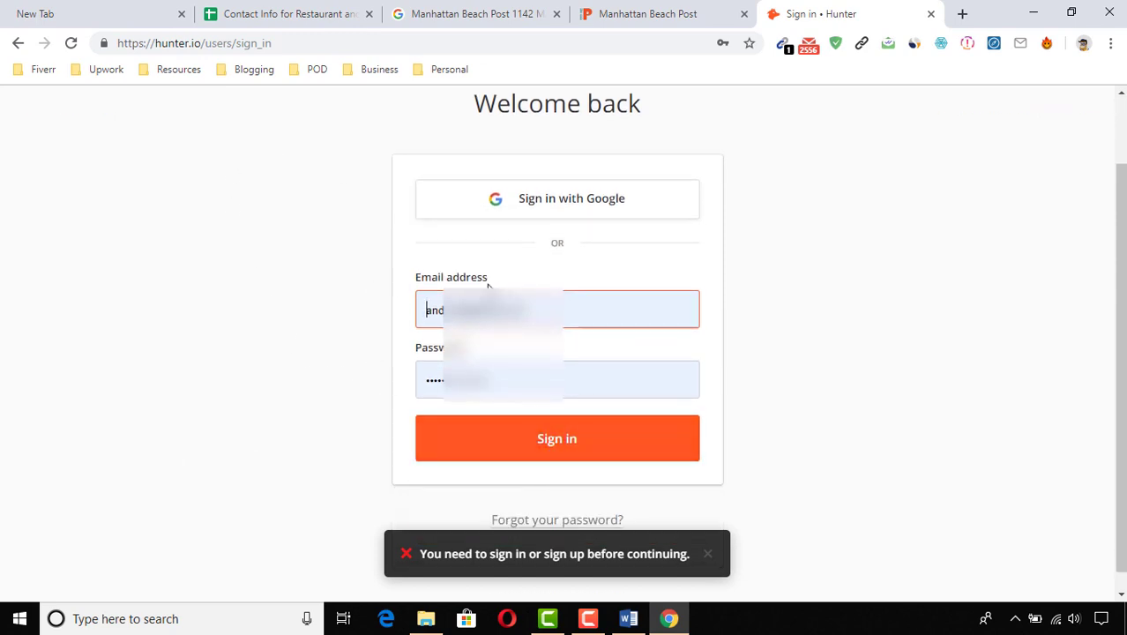
left_click(488, 448)
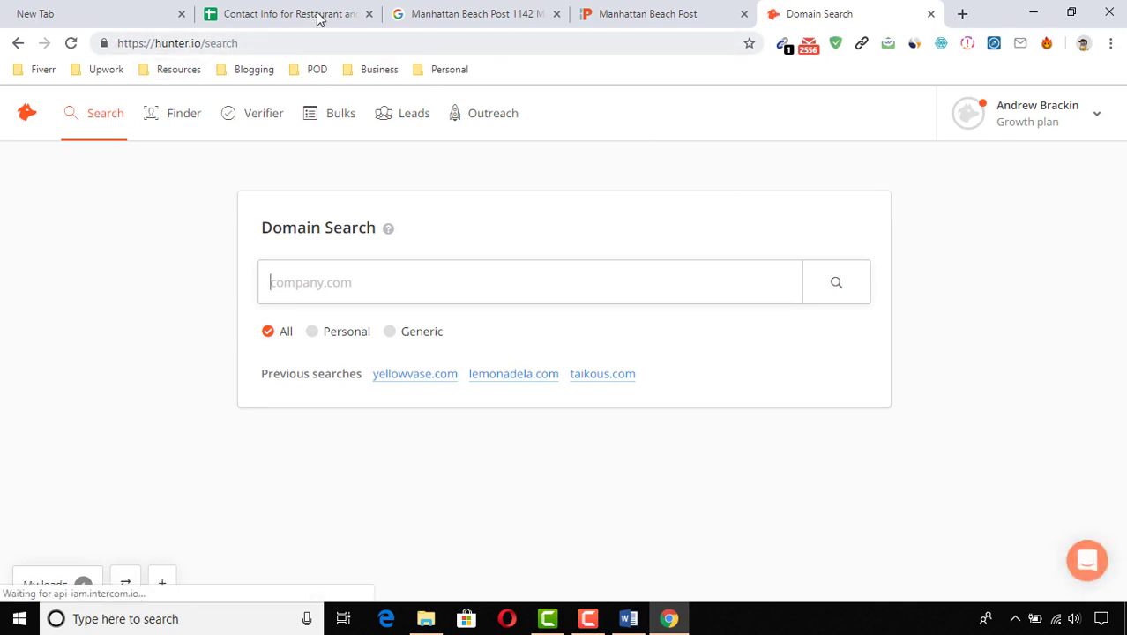
Step: Read the Word instruction on putting the restaurant's website into Hunter's "Domain Search"
left_click(627, 618)
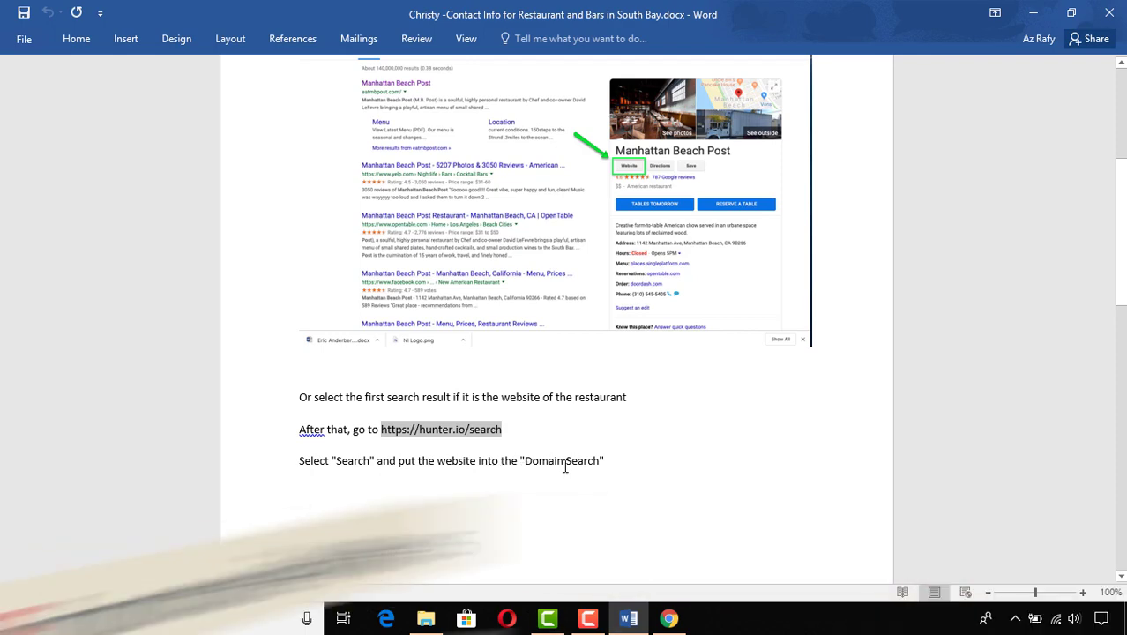
left_click(628, 460)
scroll(940, 384, "down", 1)
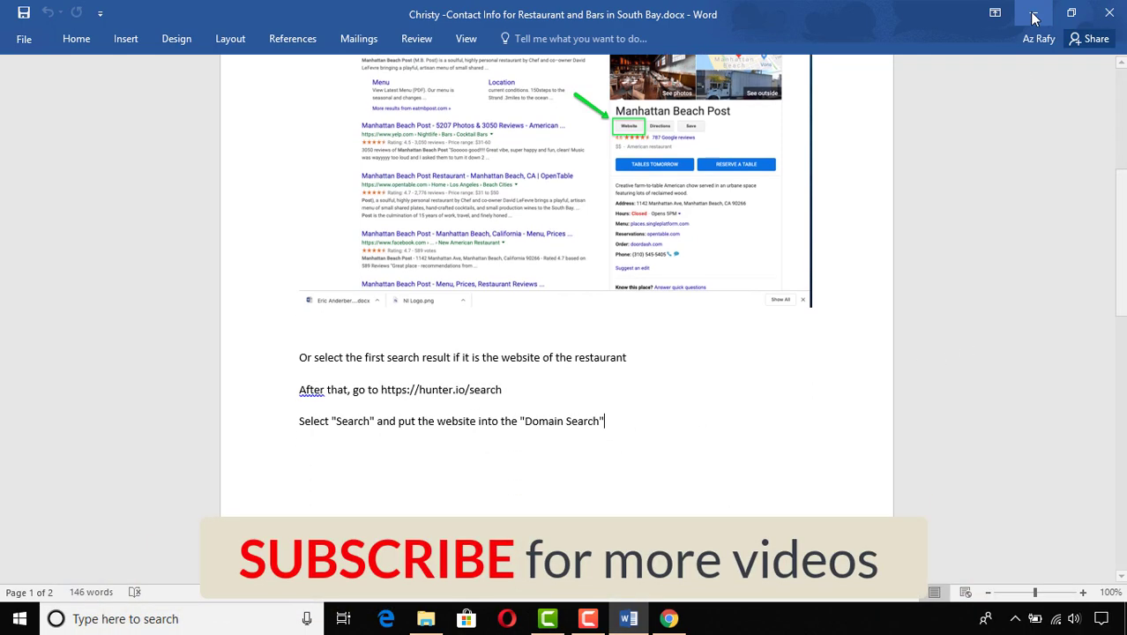
left_click(1032, 13)
Step: Copy the web address of the Manhattan Beach Post site open in Chrome
left_click(631, 11)
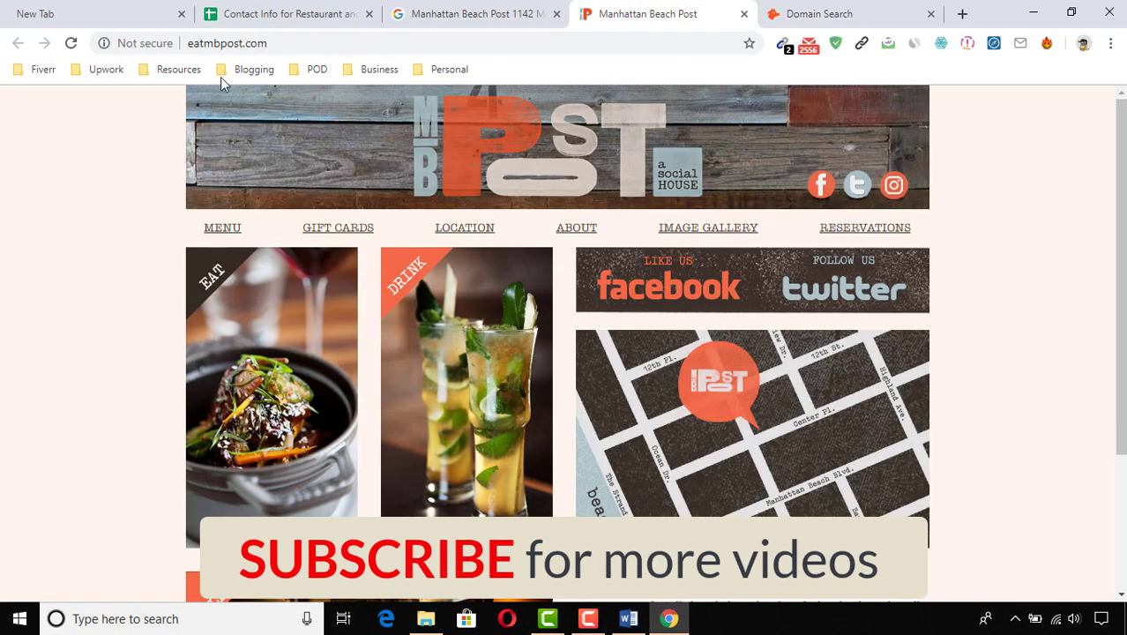
left_click(300, 44)
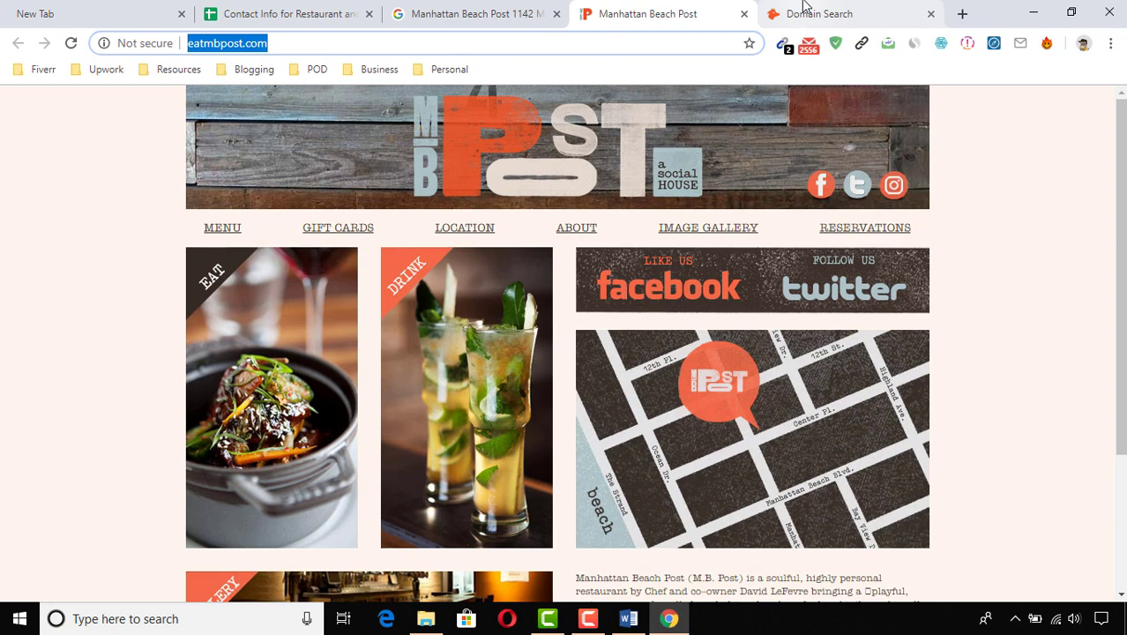
left_click(804, 8)
left_click(666, 13)
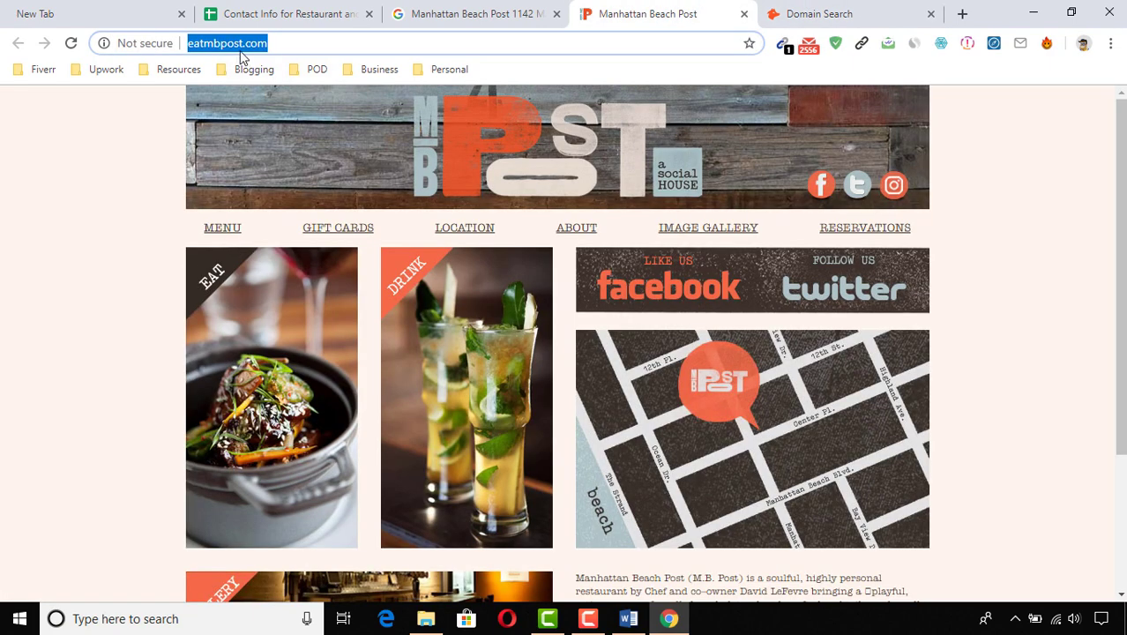
left_click(764, 10)
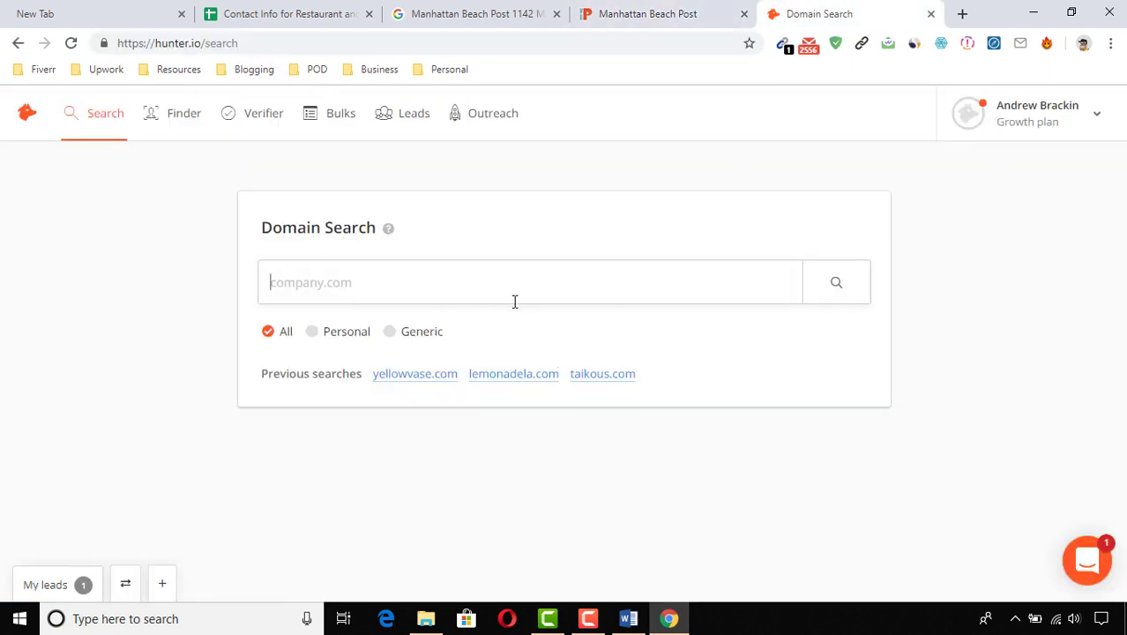
left_click(664, 11)
left_click(274, 45)
double_click(269, 44)
right_click(274, 46)
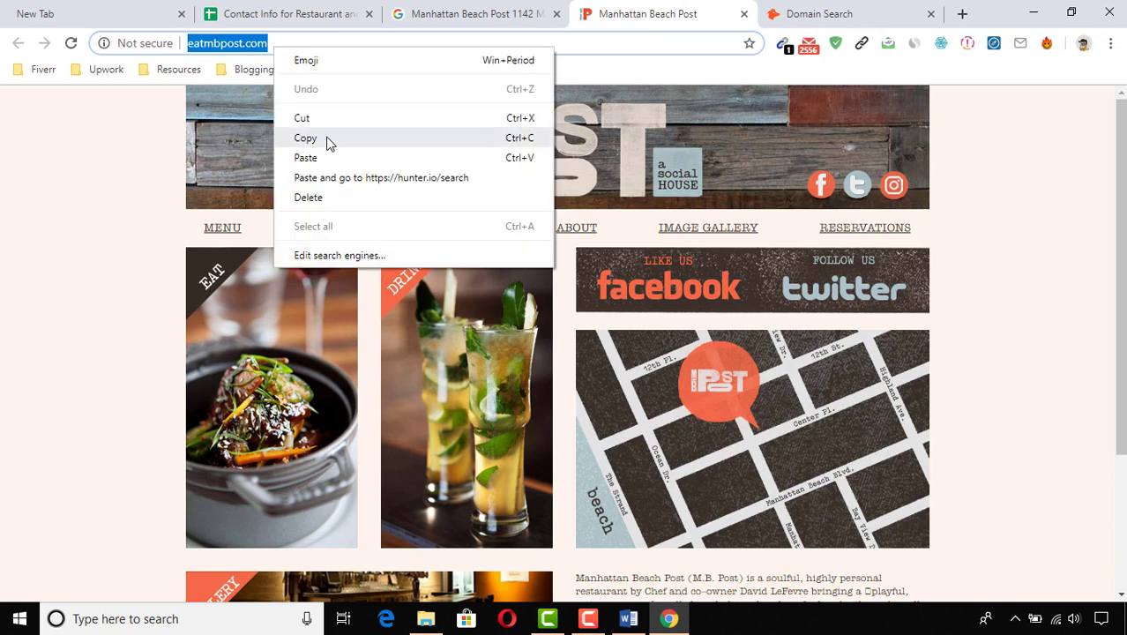
left_click(305, 138)
left_click(846, 14)
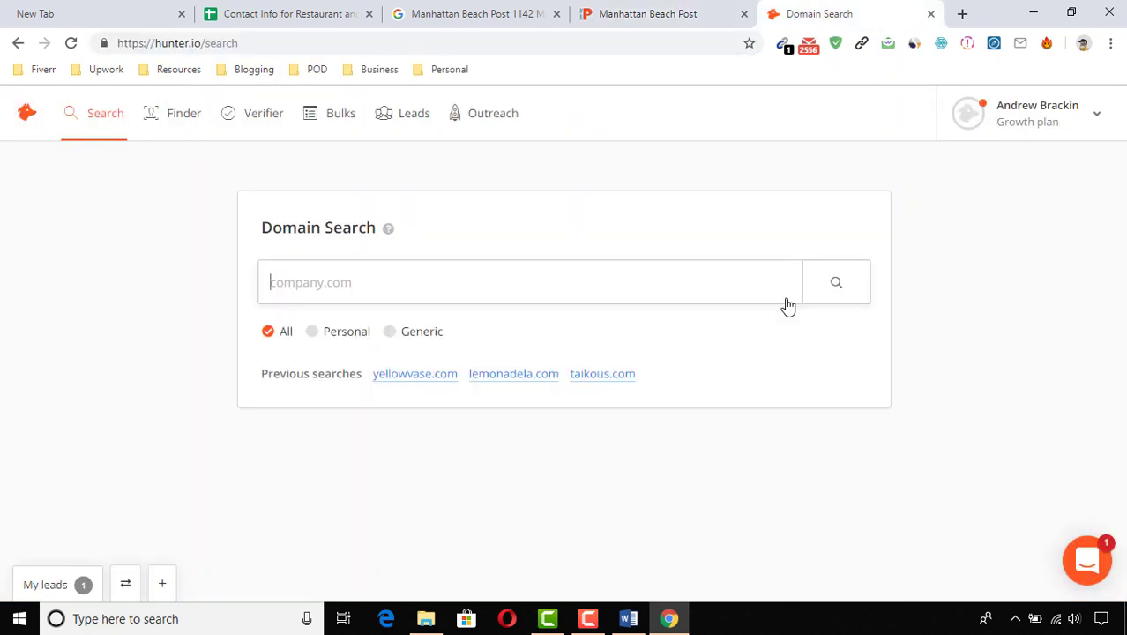
right_click(578, 277)
left_click(628, 405)
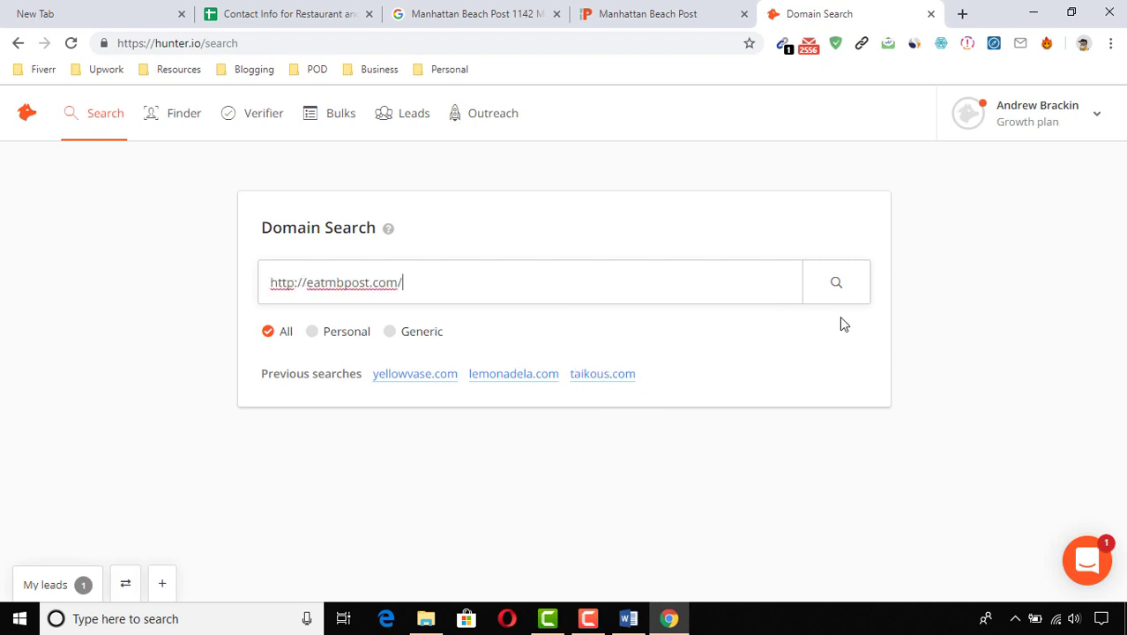
left_click(840, 292)
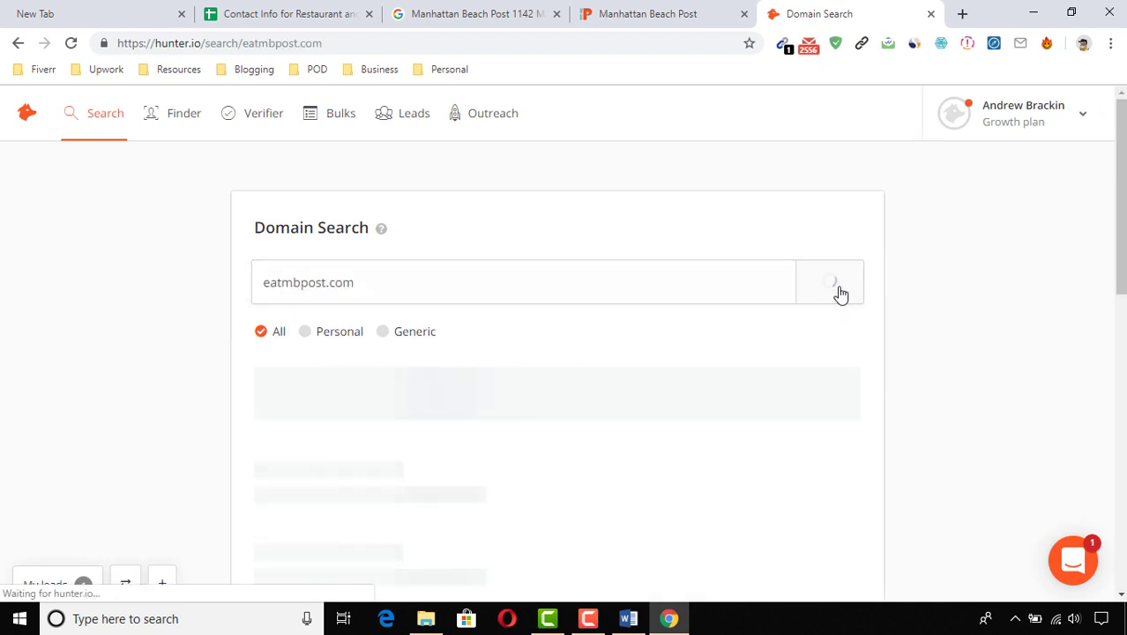
scroll(26, 367, "down", 1)
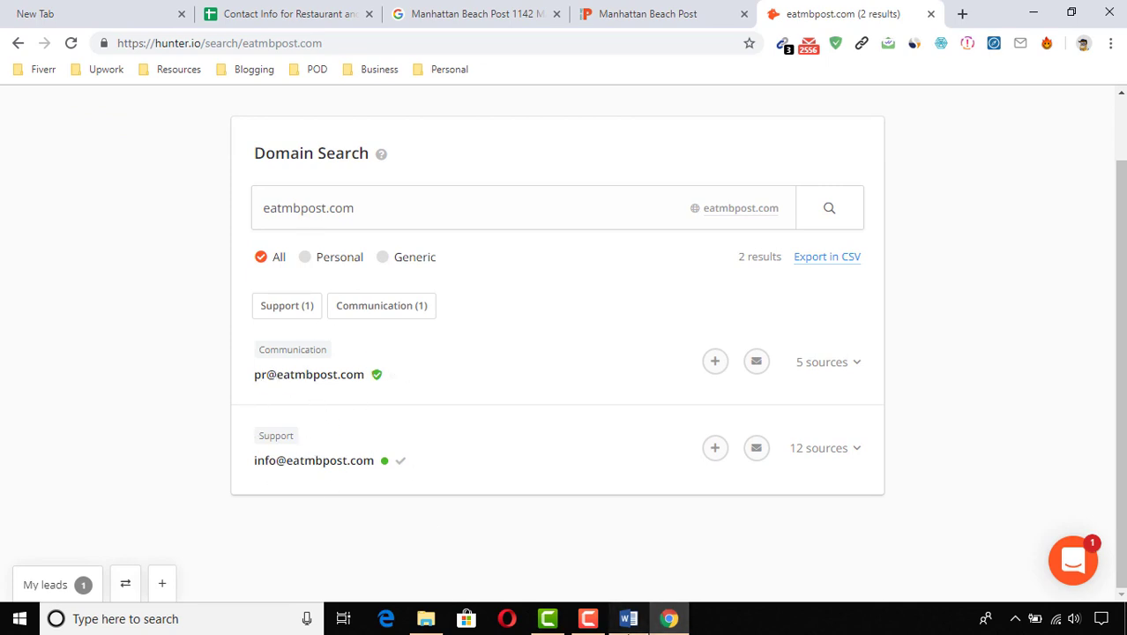
Step: Read the Word instructions on recording the emails found in Column E of the Google Sheet
left_click(628, 618)
scroll(350, 428, "down", 3)
scroll(350, 427, "down", 5)
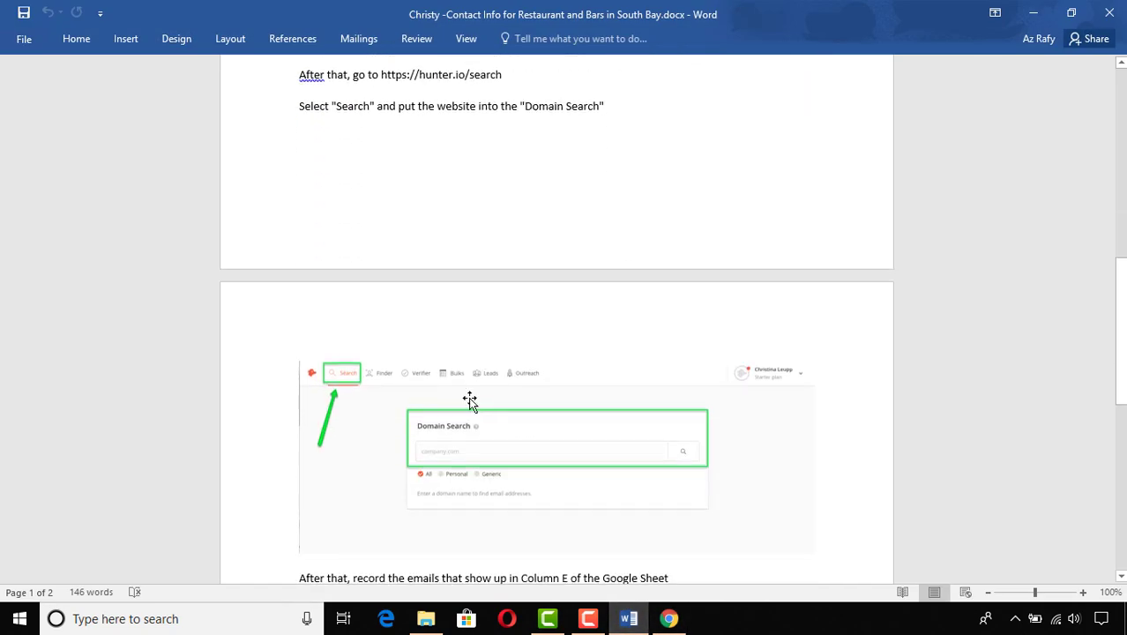
scroll(367, 298, "down", 1)
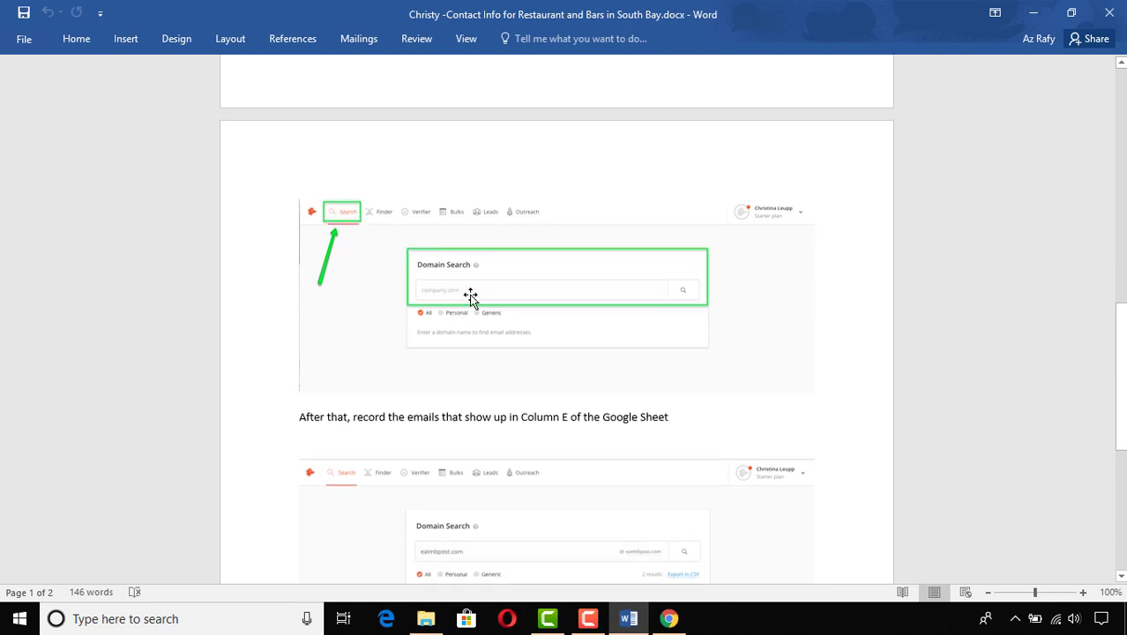
scroll(521, 283, "down", 1)
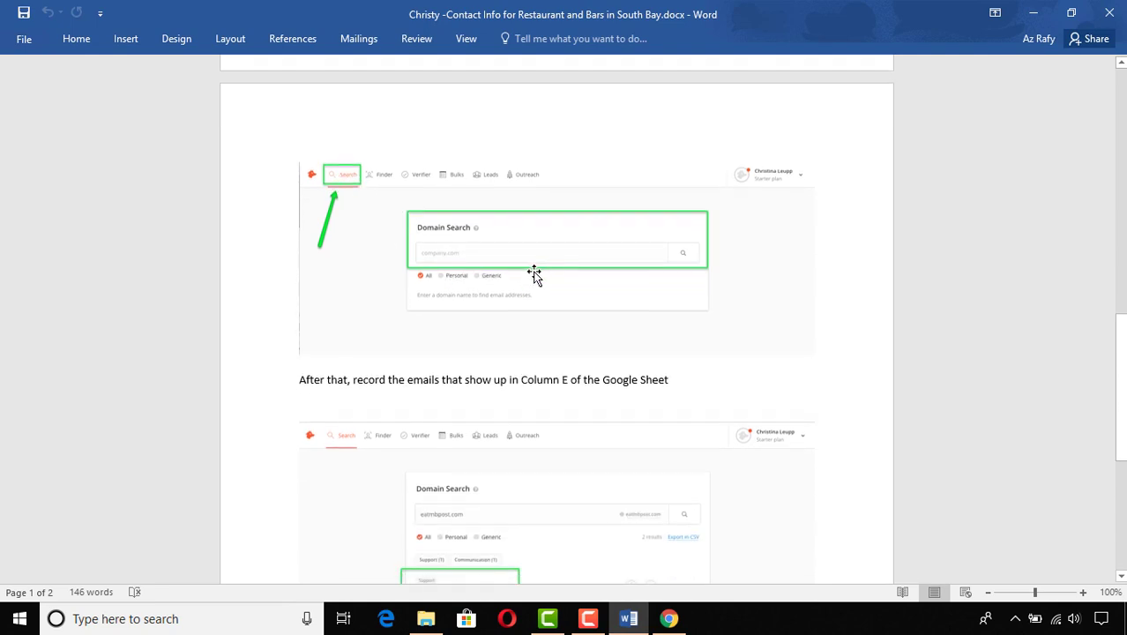
scroll(595, 265, "down", 5)
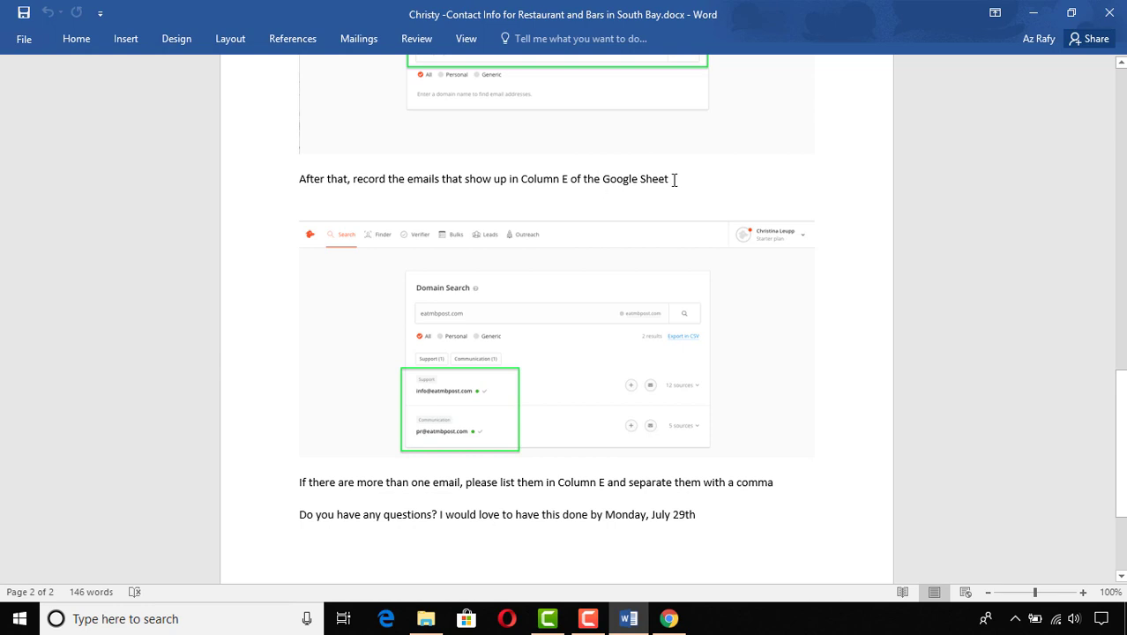
scroll(425, 461, "down", 1)
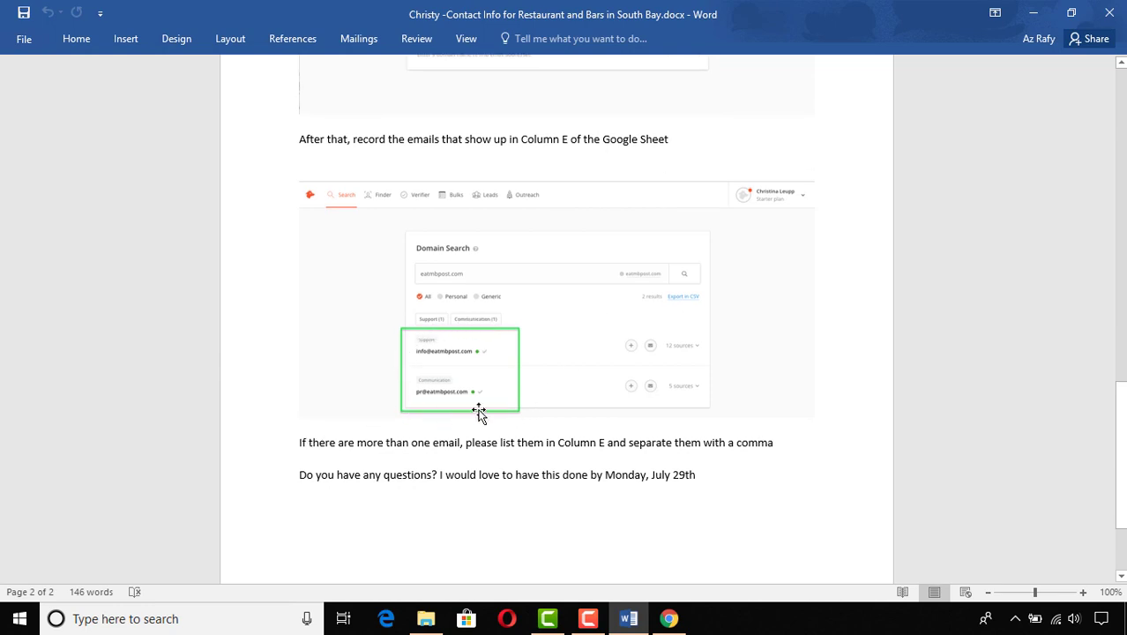
Step: In Chrome, locate the Email cell for Manhattan Beach Post in the Google Sheet and return to the Hunter results
left_click(672, 621)
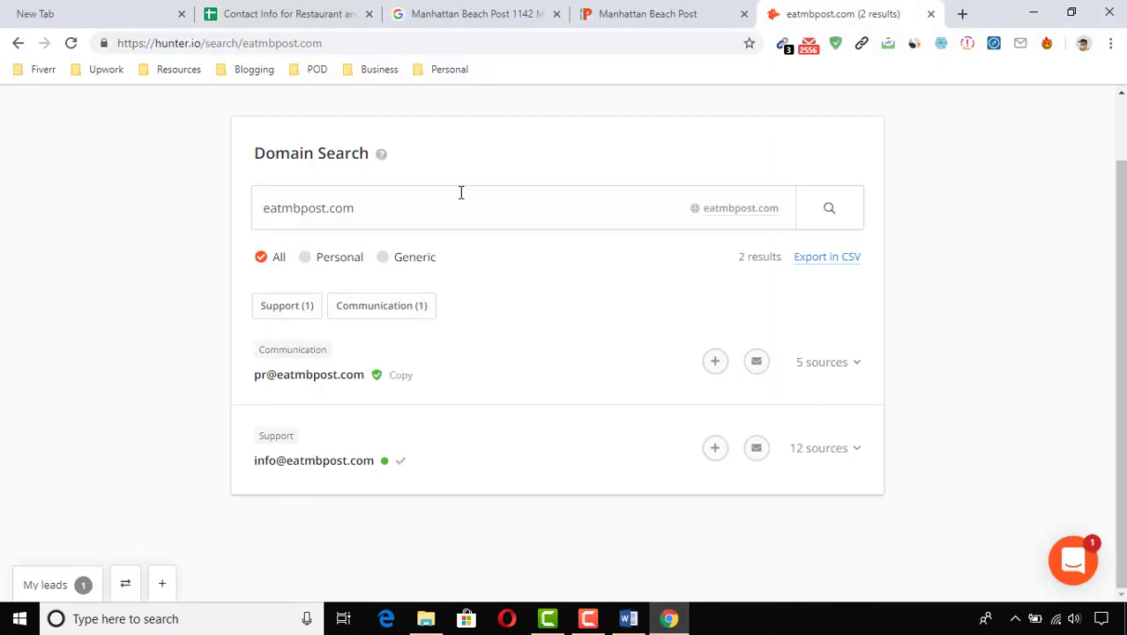
left_click(304, 11)
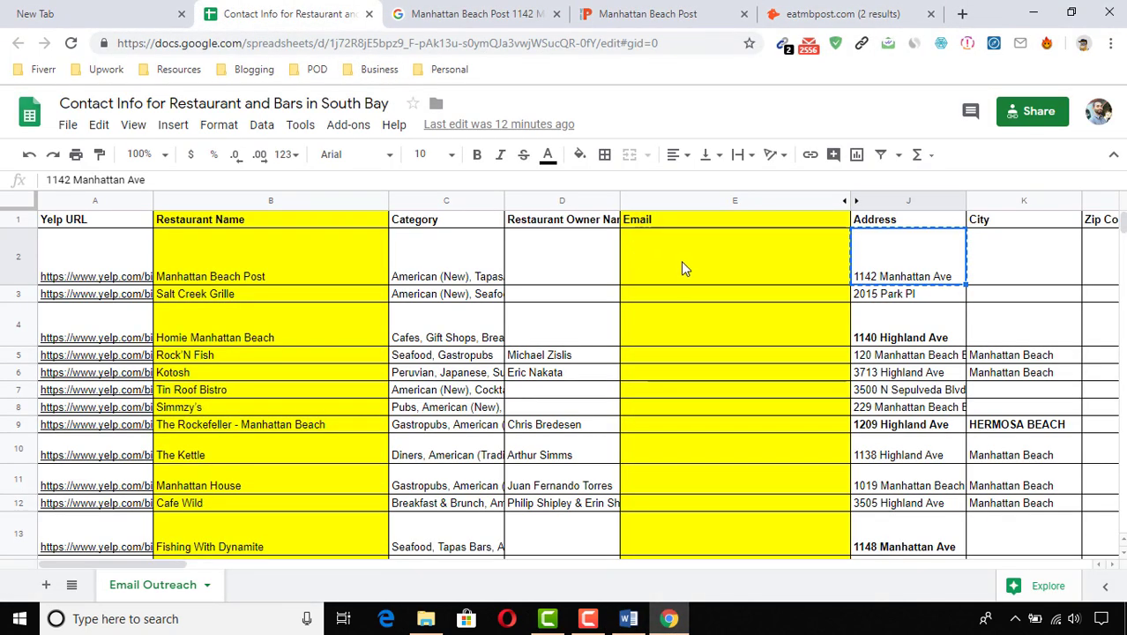
double_click(681, 261)
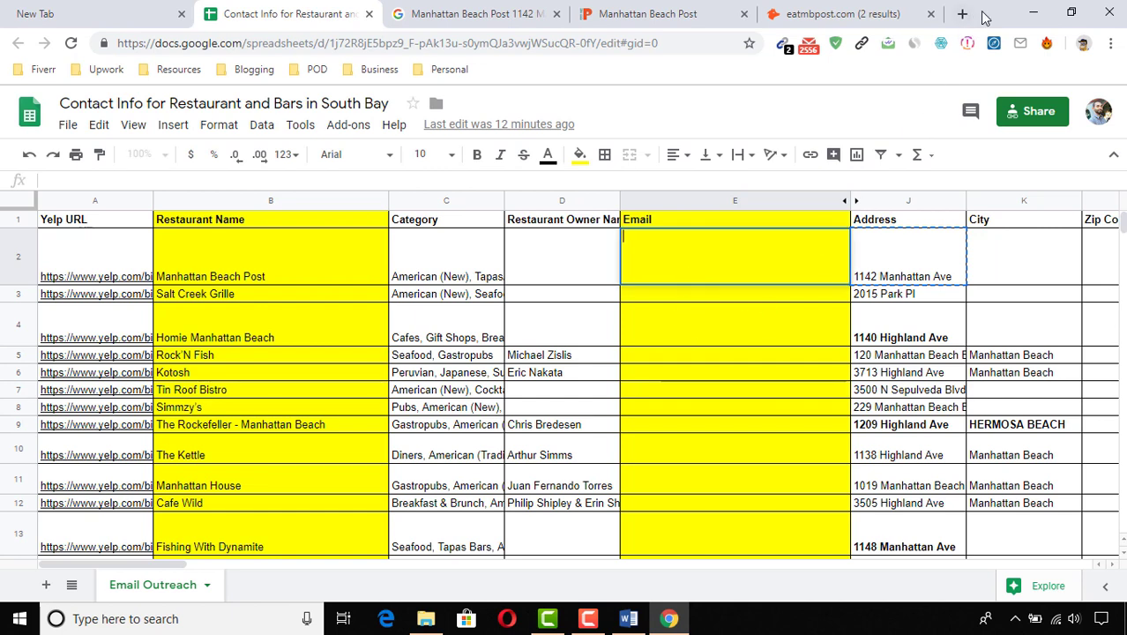
left_click(783, 11)
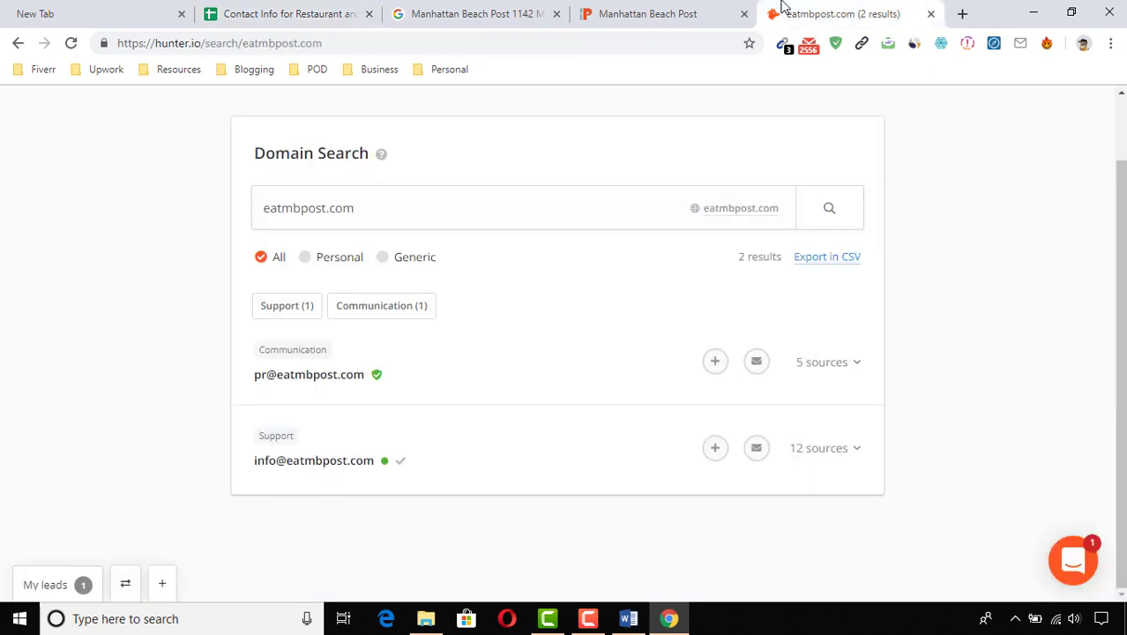
Step: Review the Word instructions on separating multiple emails with a comma and on the deadline, including the earlier search steps
left_click(628, 618)
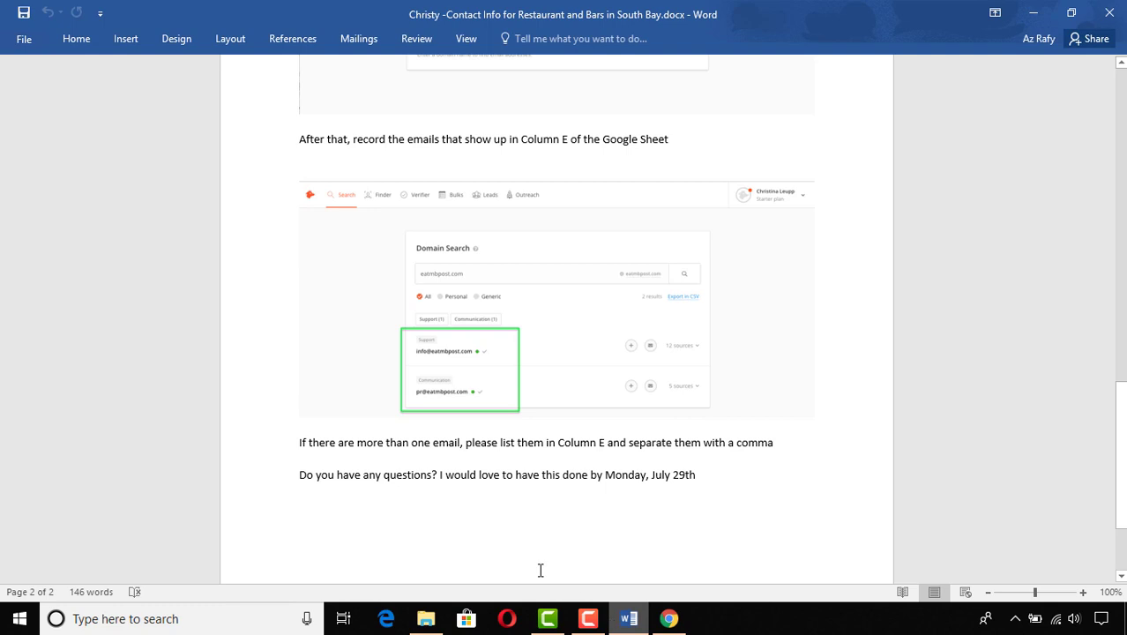
scroll(688, 353, "down", 2)
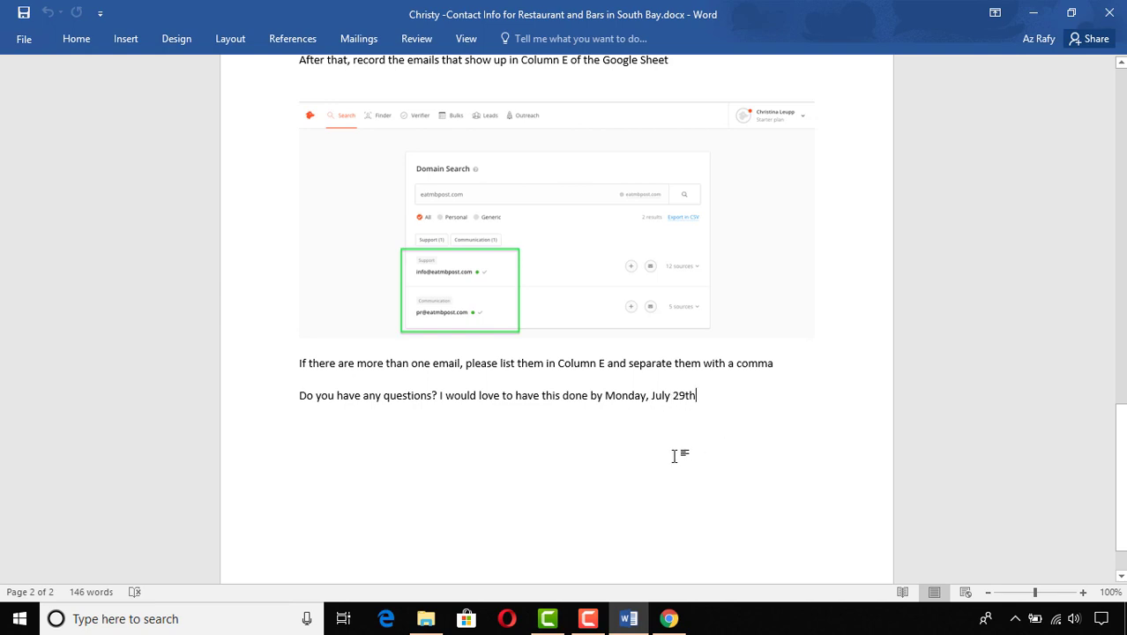
scroll(598, 463, "up", 3)
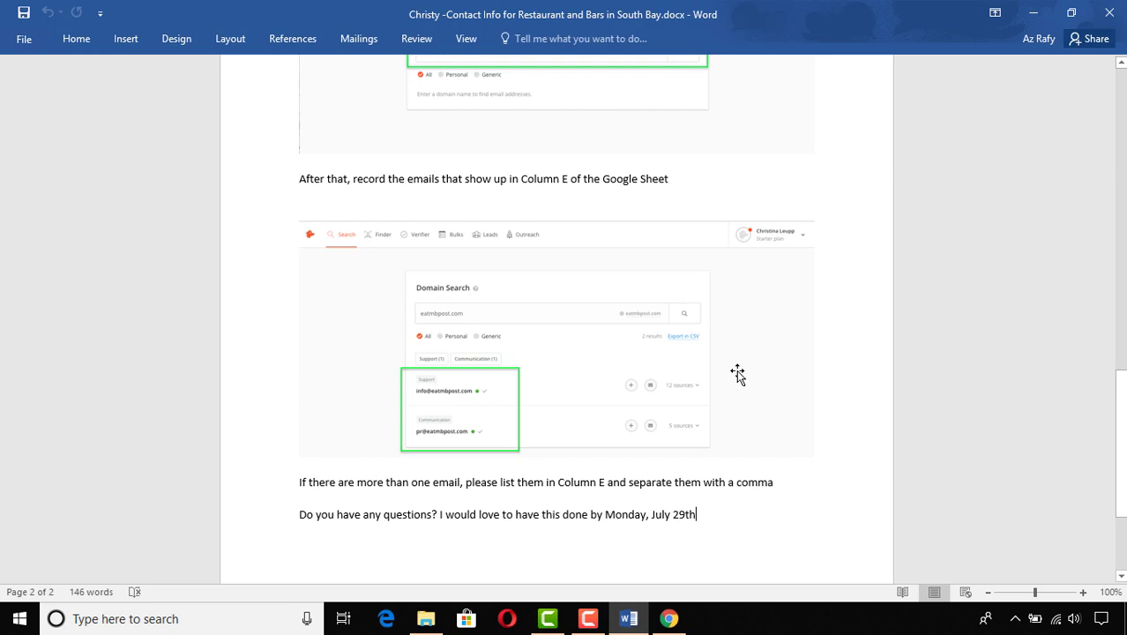
scroll(732, 370, "up", 10)
scroll(711, 364, "up", 10)
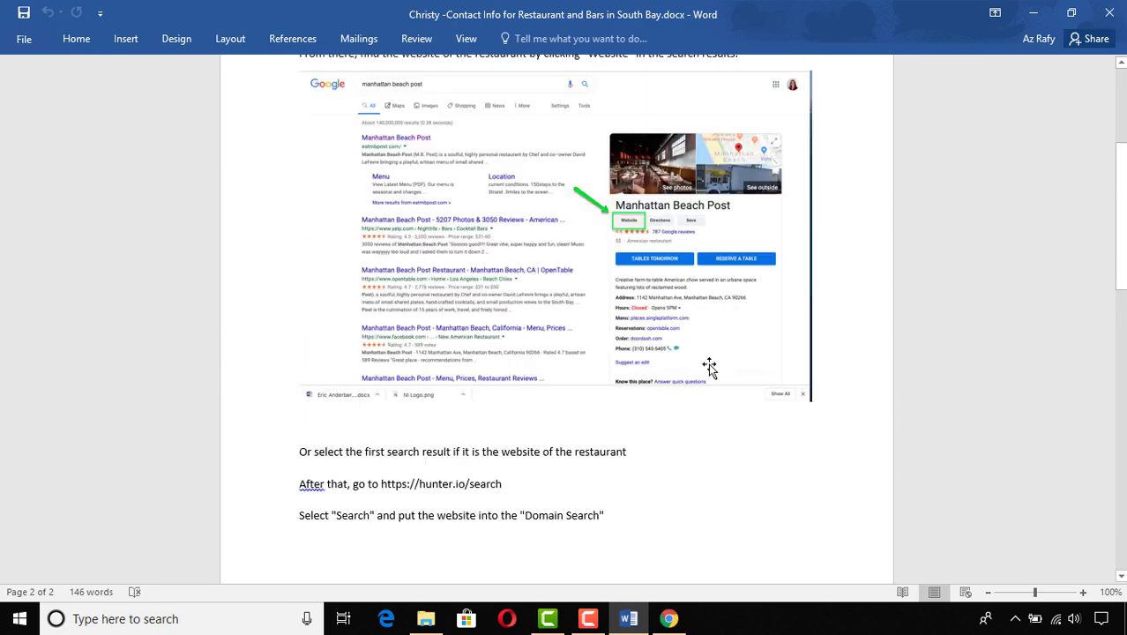
Step: Copy the restaurant's Communication email from the Hunter results in Chrome and paste it into cell E2 for Manhattan Beach Post
left_click(1032, 13)
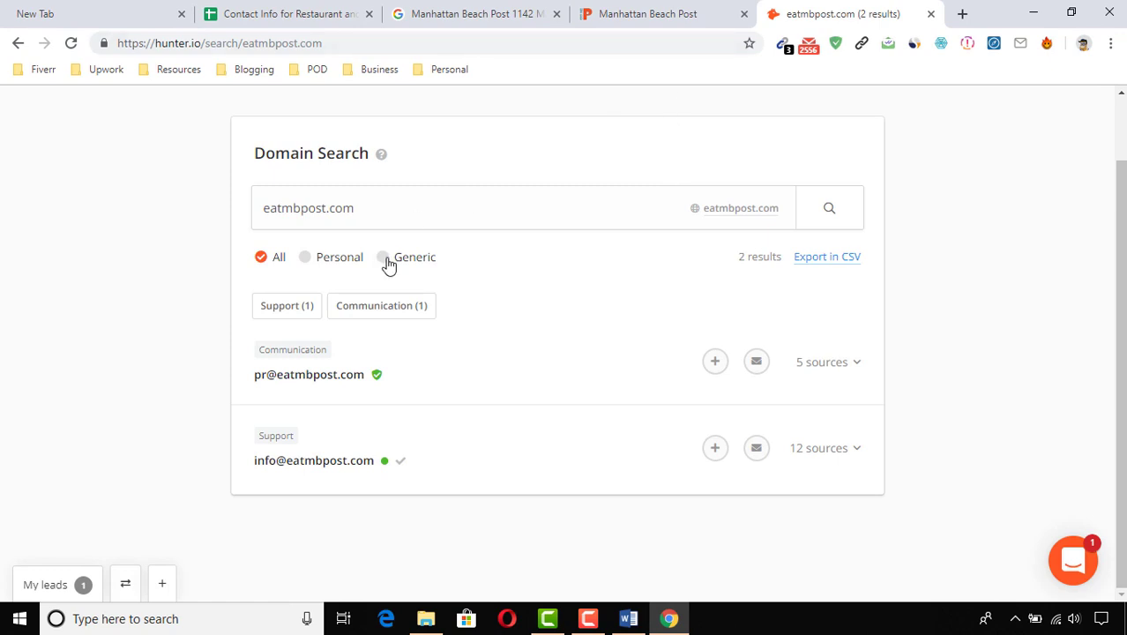
left_click(401, 375)
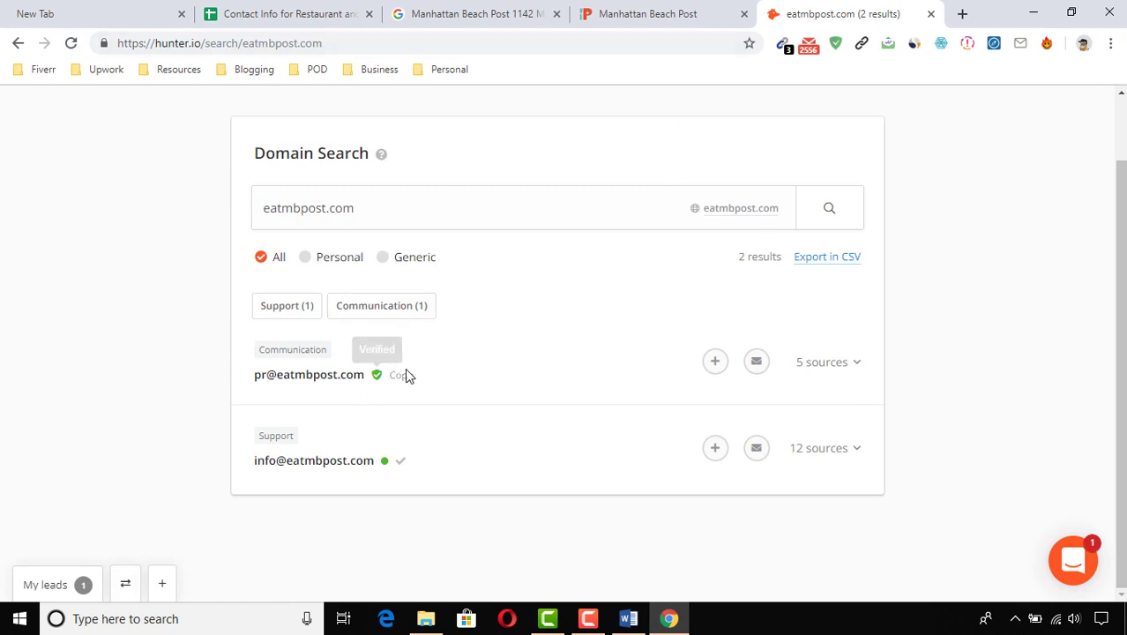
left_click(339, 380)
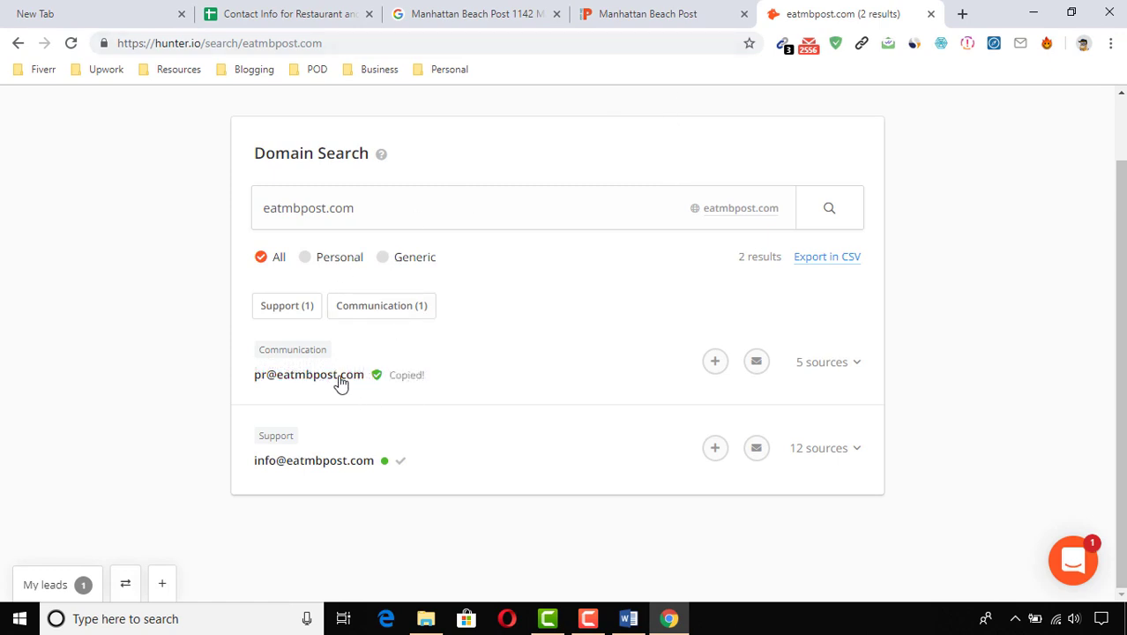
left_click(328, 376)
left_click(227, 10)
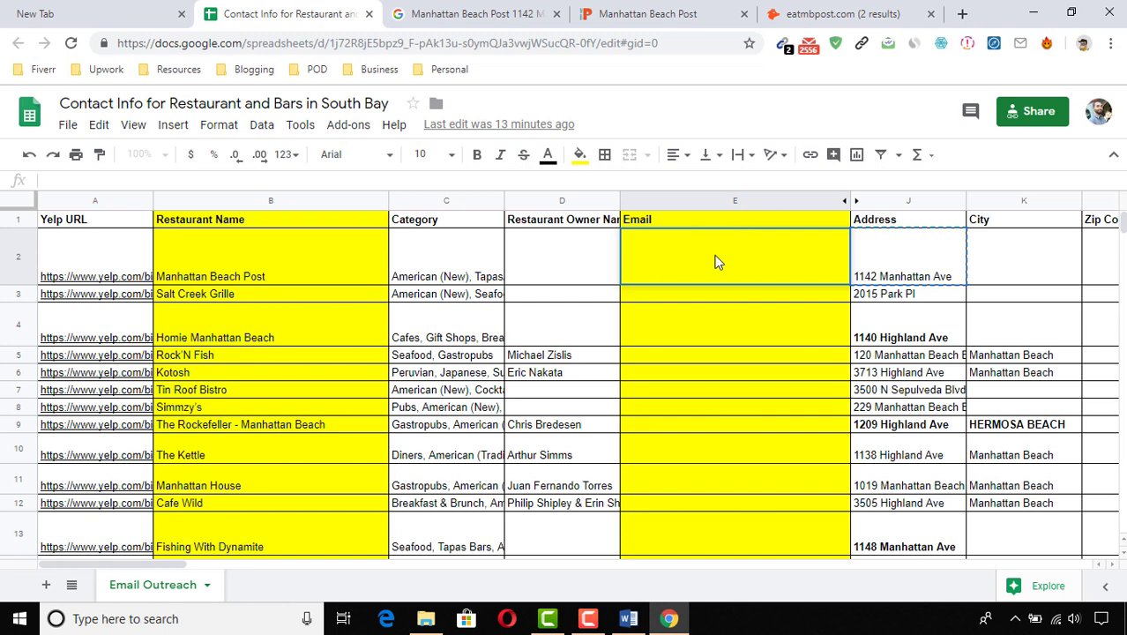
double_click(697, 250)
key("ctrl+v")
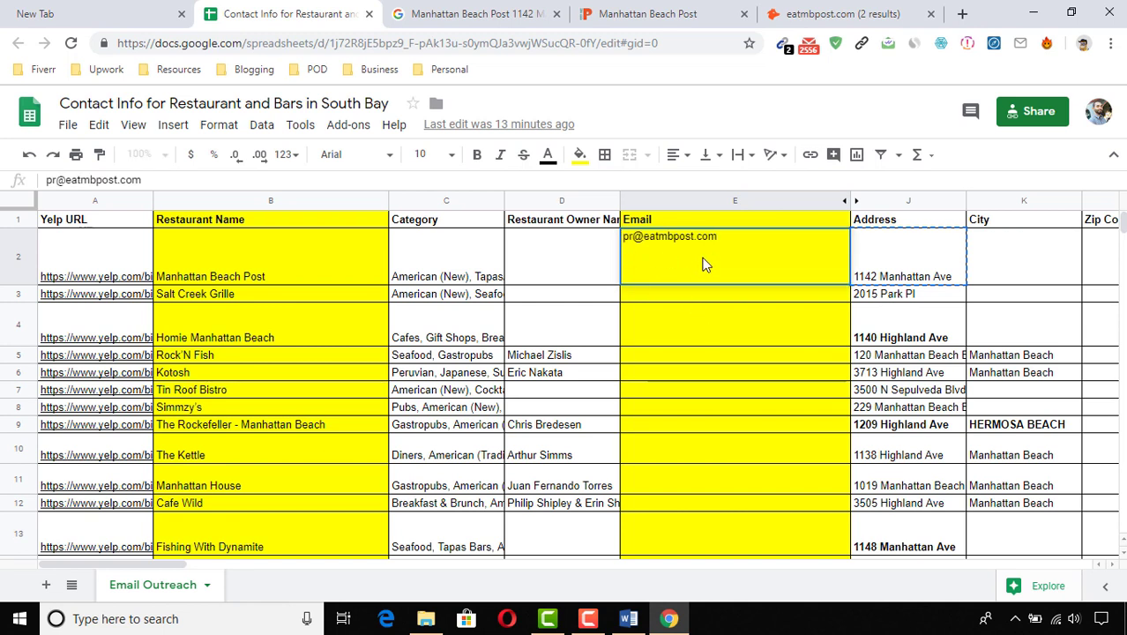
Step: Add a comma and the restaurant's Support email from the Hunter results after the first email in cell E2
key("ctrl+v")
key("ctrl+z")
left_click(763, 252)
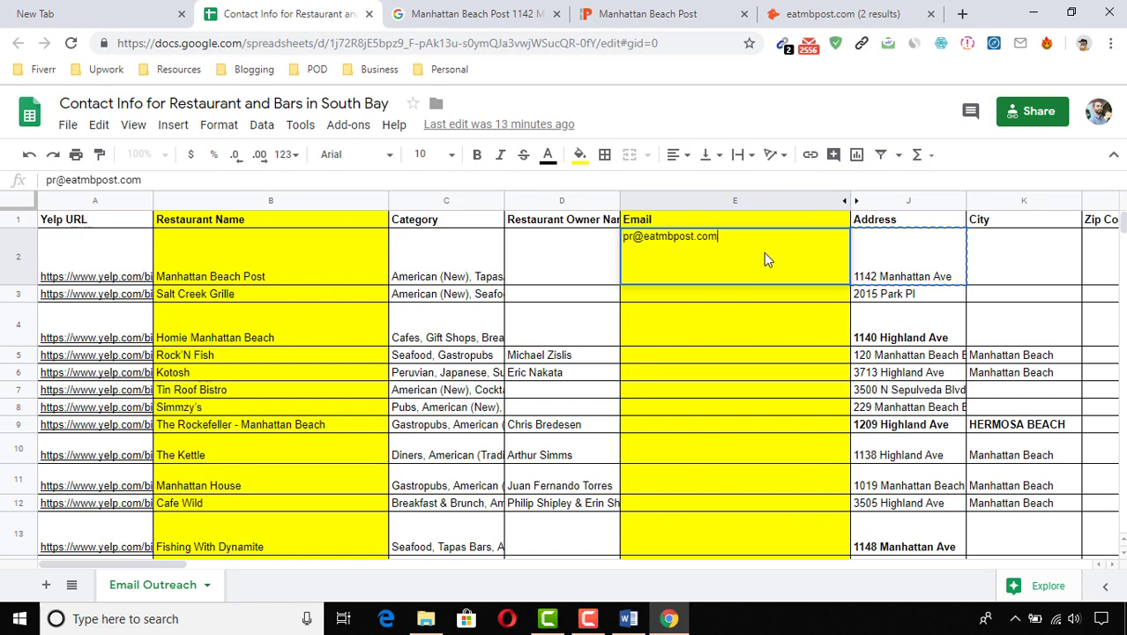
type(",")
left_click(829, 13)
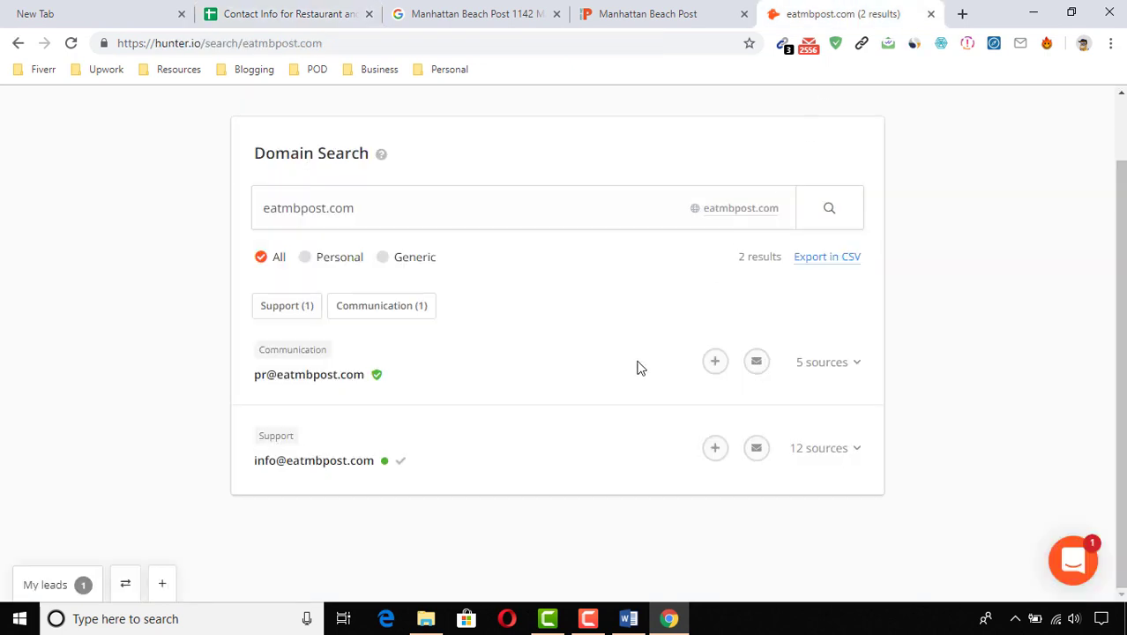
left_click(308, 468)
left_click(271, 11)
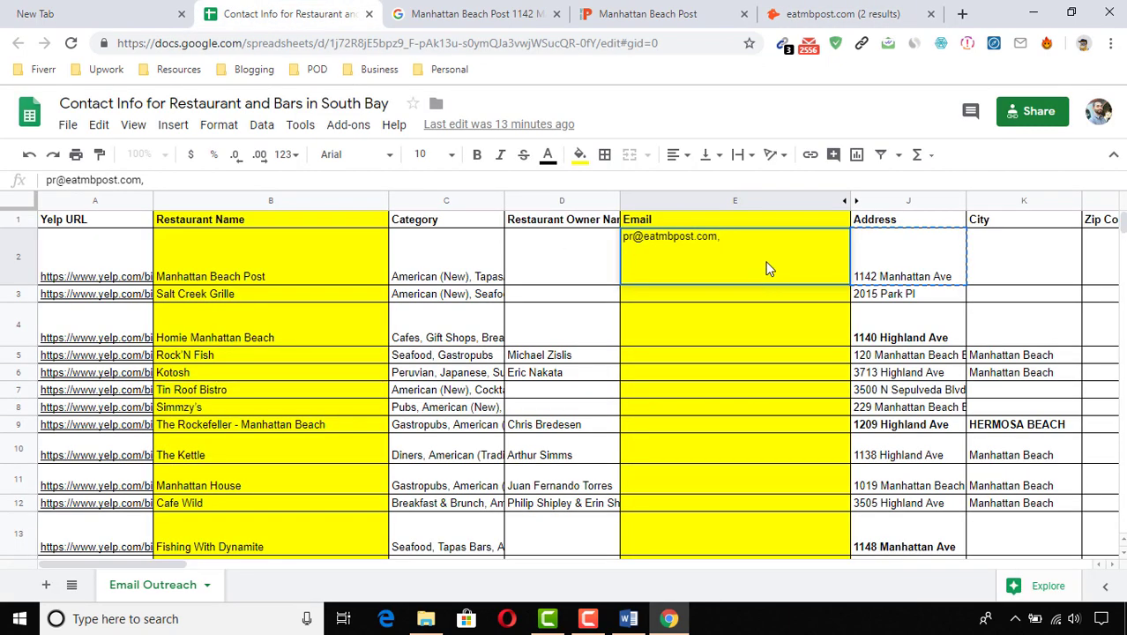
key("ctrl+v")
key("Return")
key("Down")
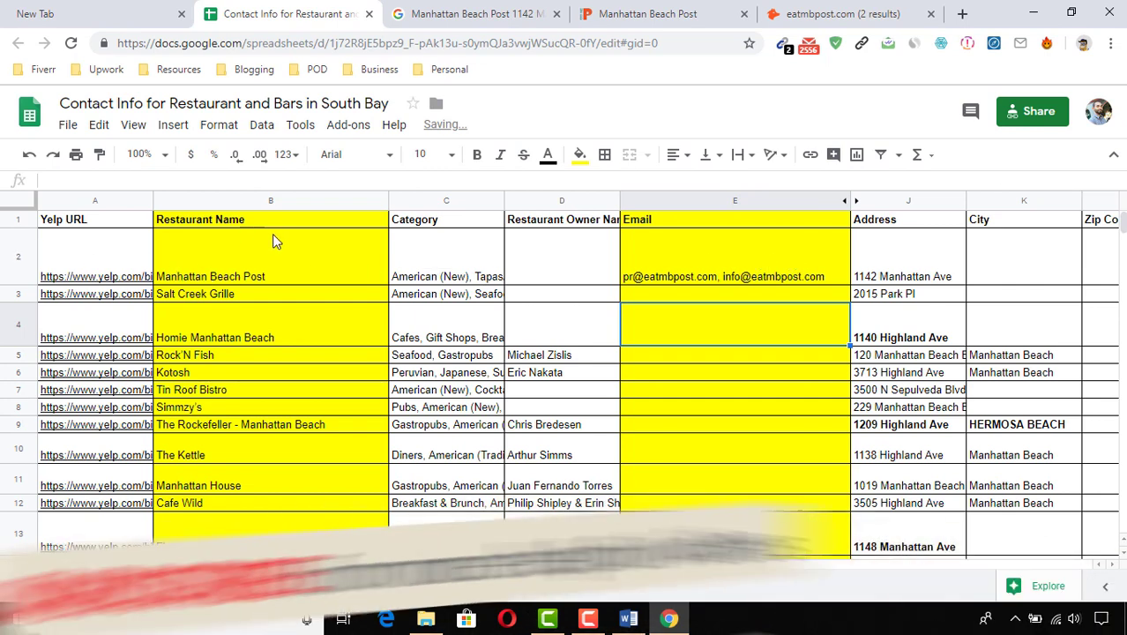
key("Up")
key("Up")
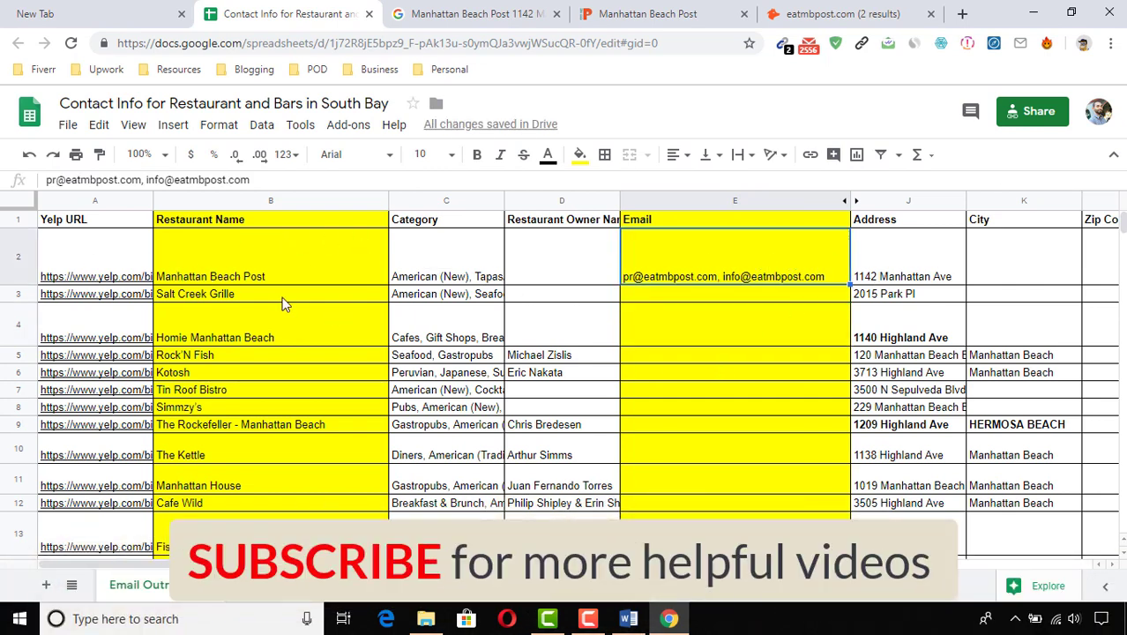
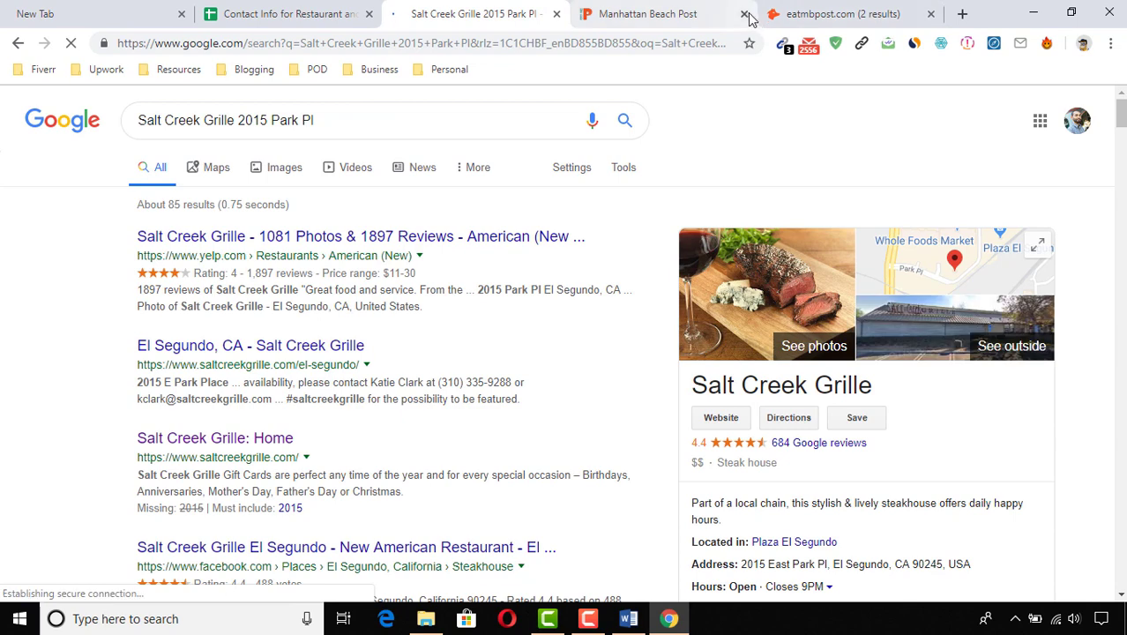
Step: Close the Manhattan Beach Post website, check the Hunter domain search field, and return to the Salt Creek Grille Google results
left_click(743, 14)
left_click(621, 16)
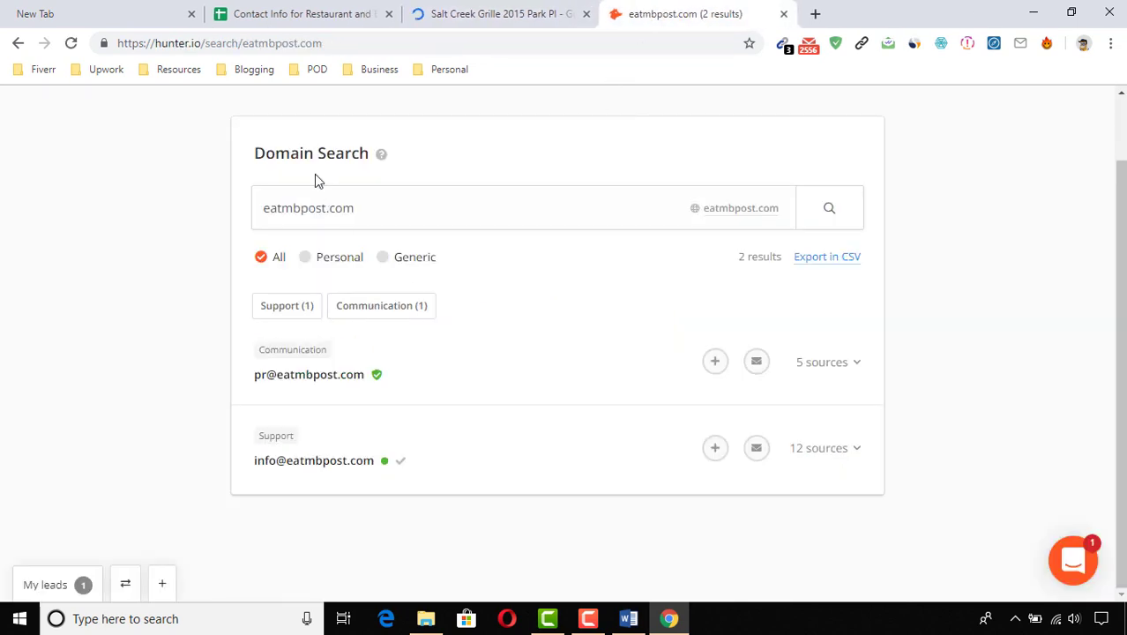
scroll(575, 219, "up", 1)
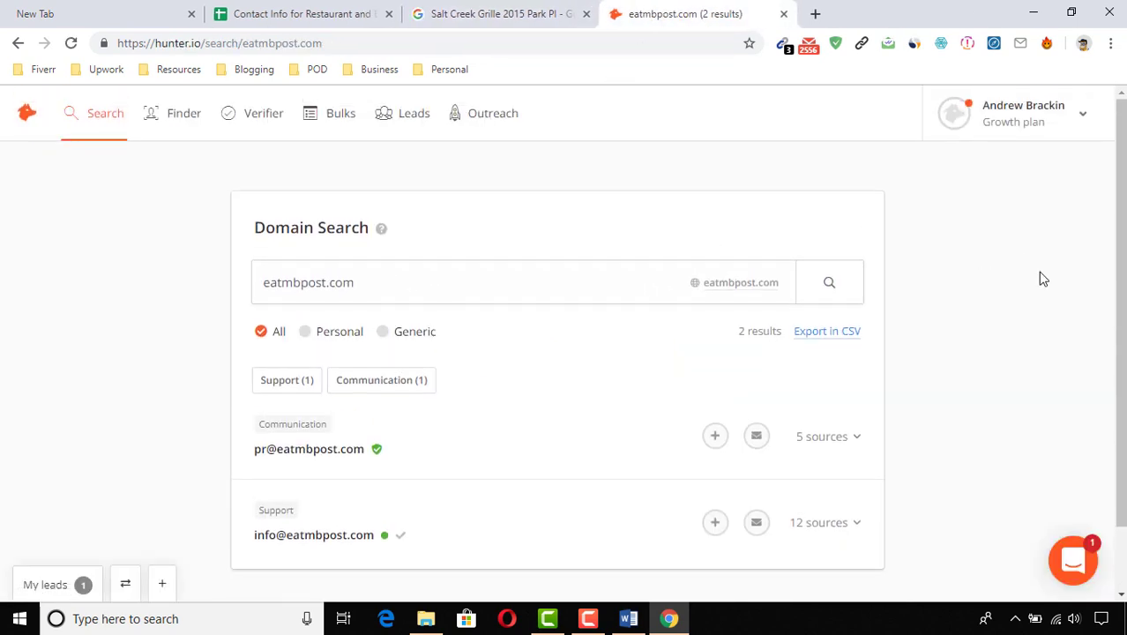
left_click(385, 288)
double_click(362, 273)
left_click(104, 335)
left_click(488, 18)
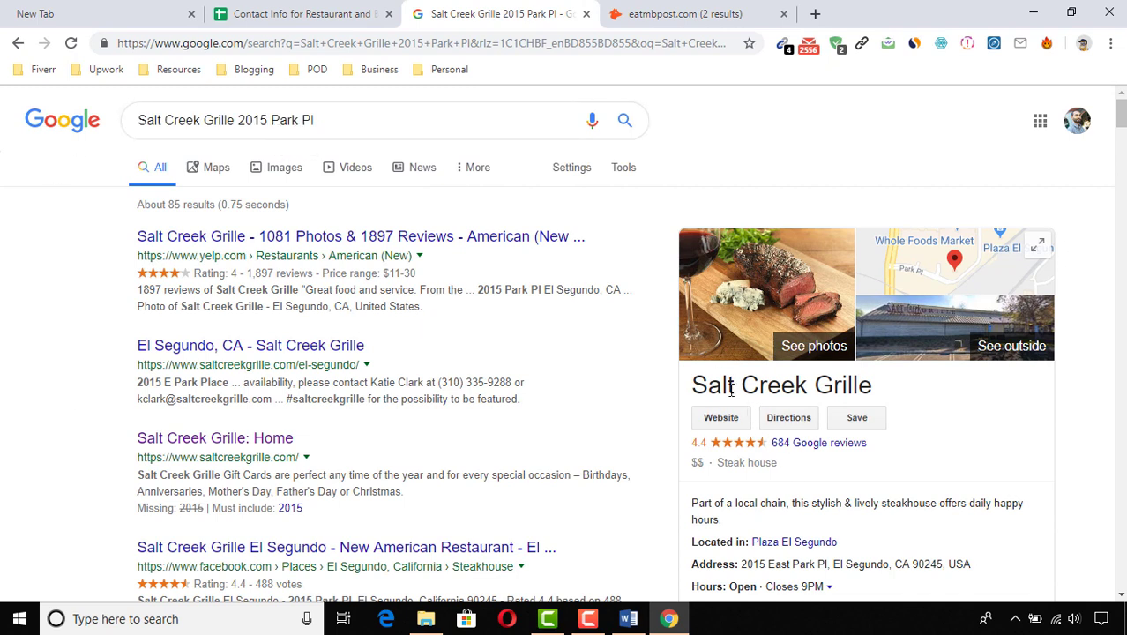
Step: Compare the restaurant name and address in the Google listing with the Salt Creek Grille search text
left_click_drag(690, 385, 854, 388)
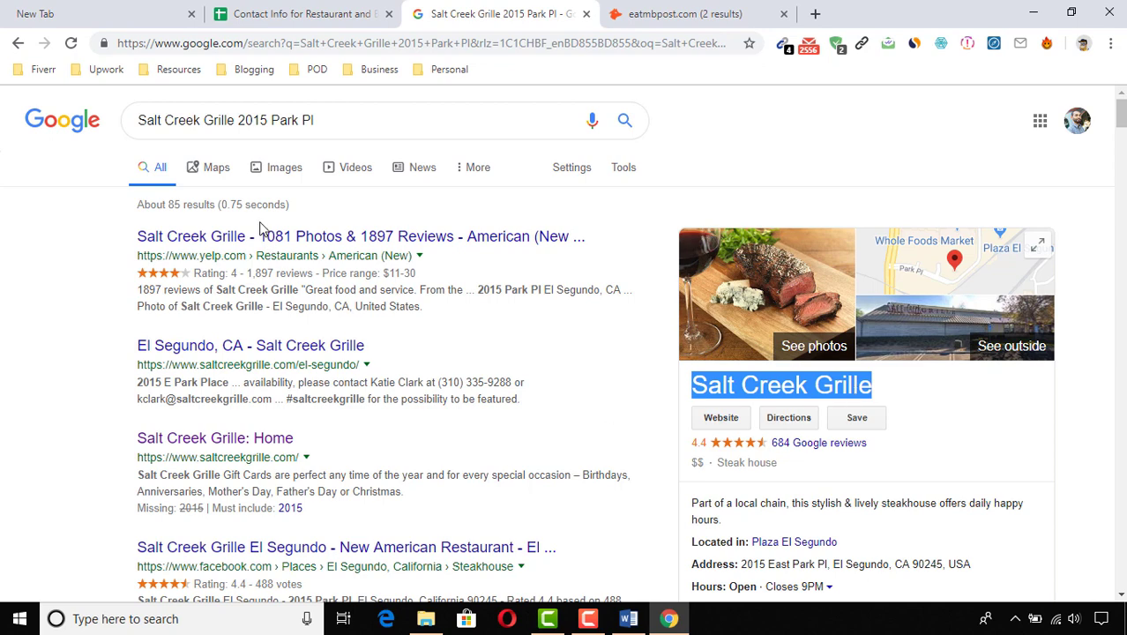
left_click_drag(239, 127, 296, 129)
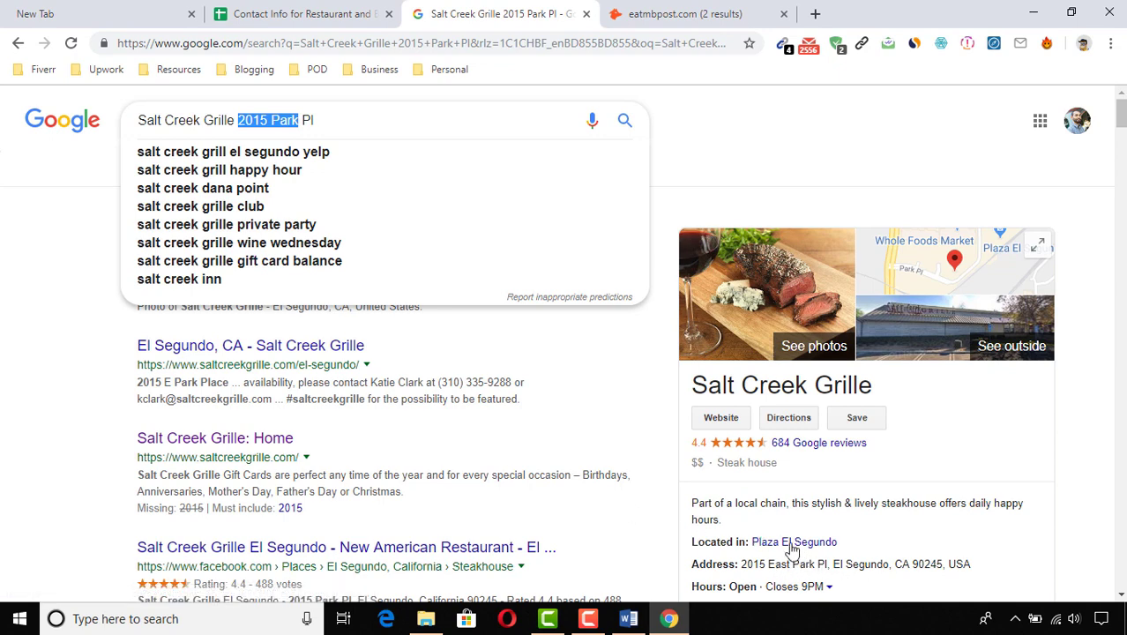
left_click(71, 414)
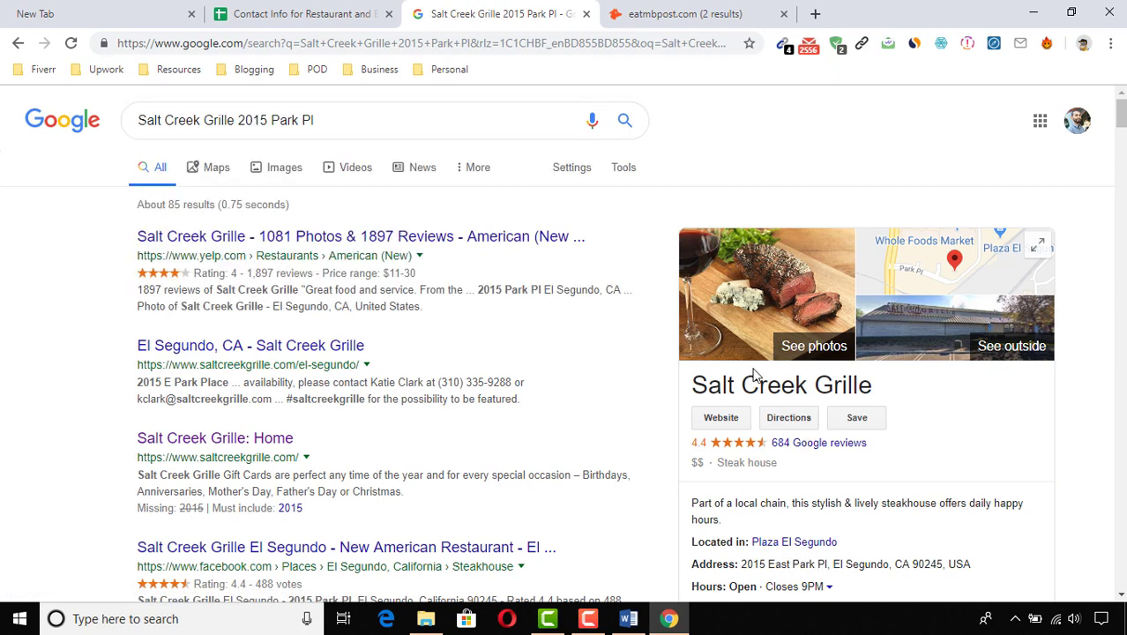
Step: Open the Salt Creek Grille website from its Google listing and copy the site's URL
left_click(728, 422)
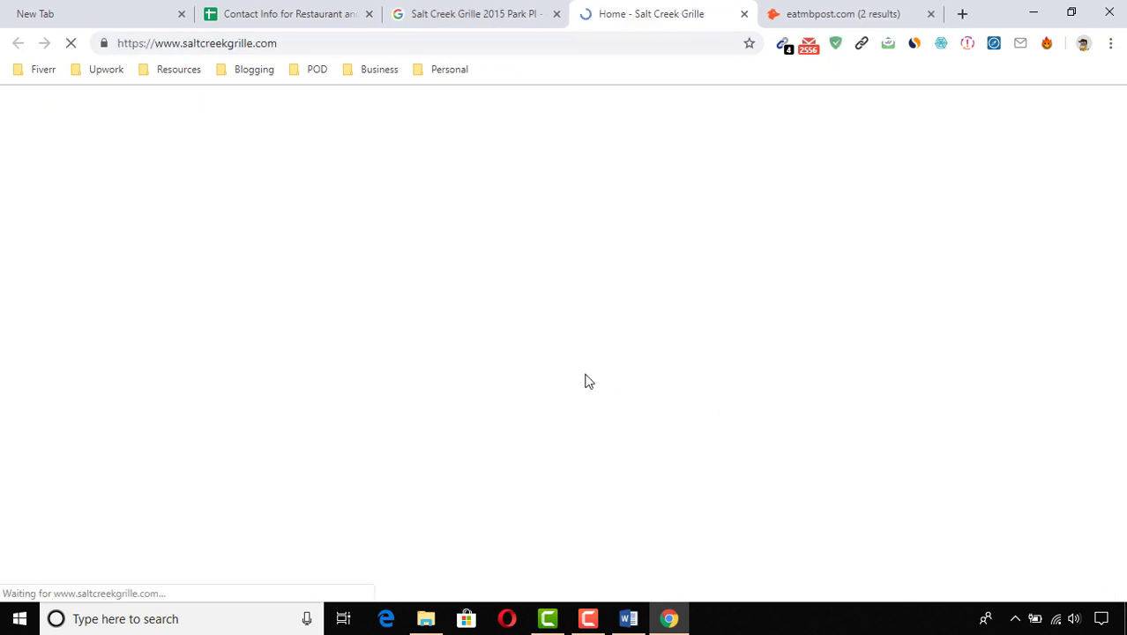
left_click(265, 45)
key("ctrl+c")
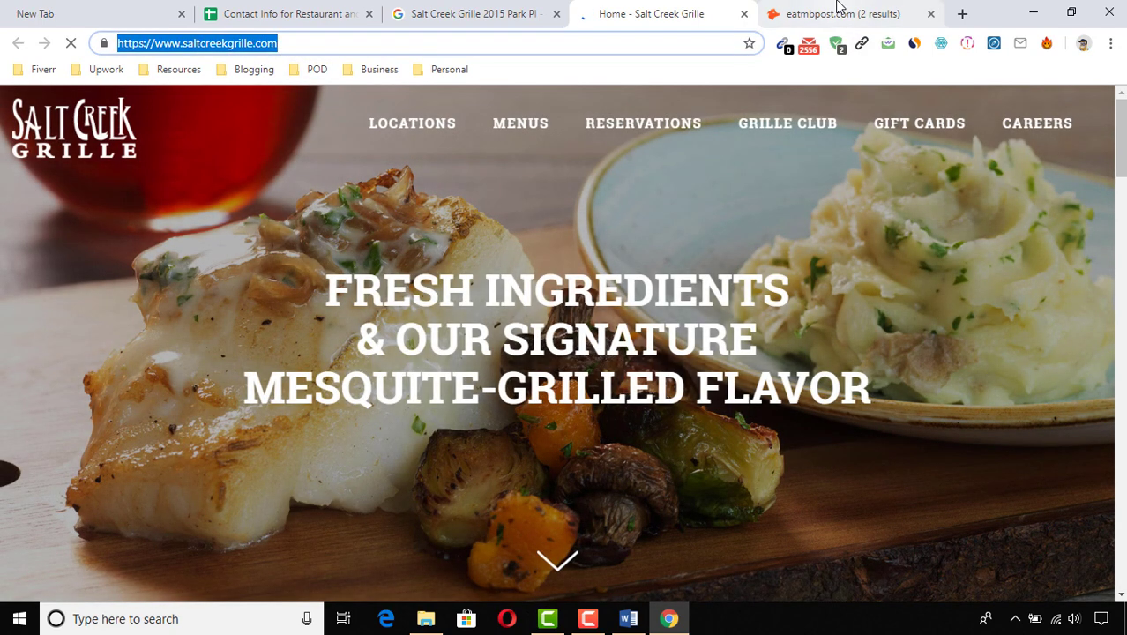
left_click(839, 11)
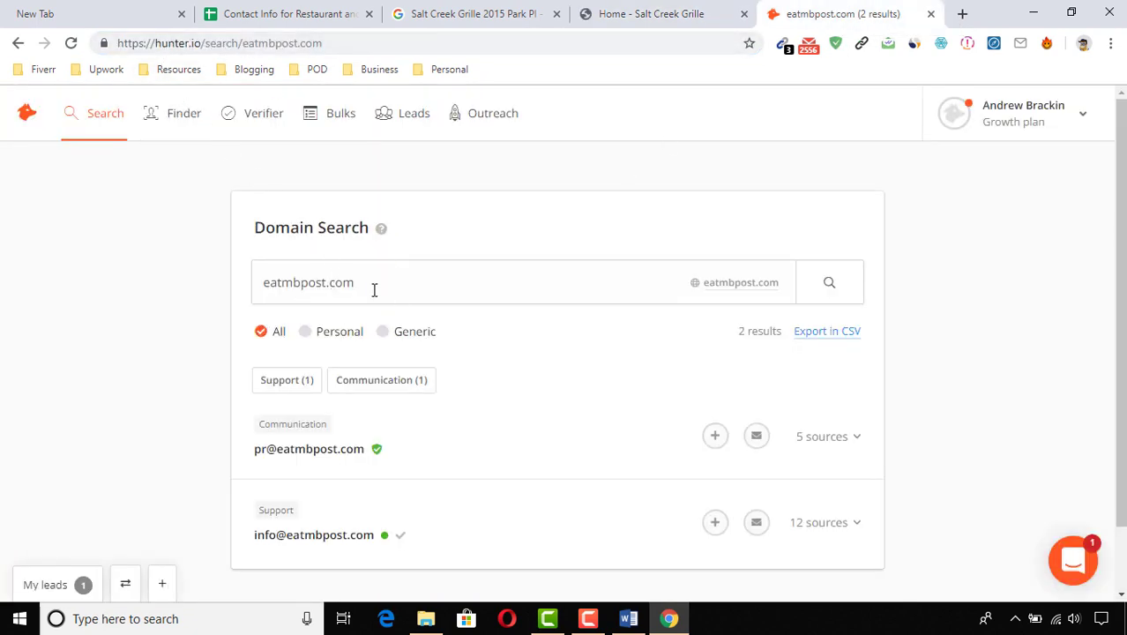
left_click_drag(372, 287, 194, 285)
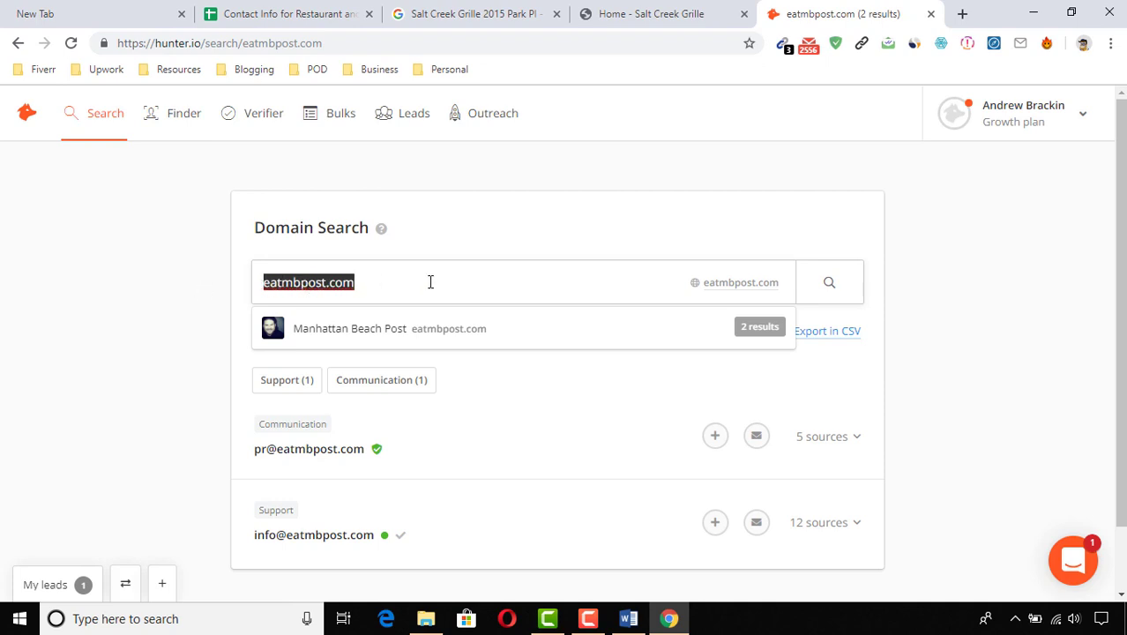
key("ctrl+v")
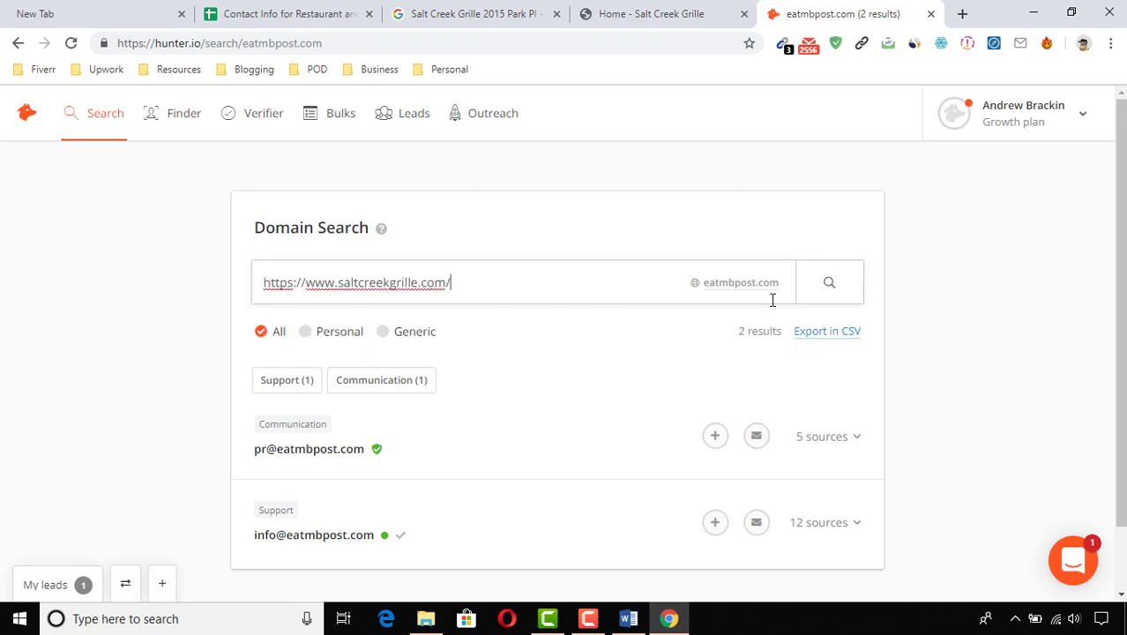
left_click(836, 289)
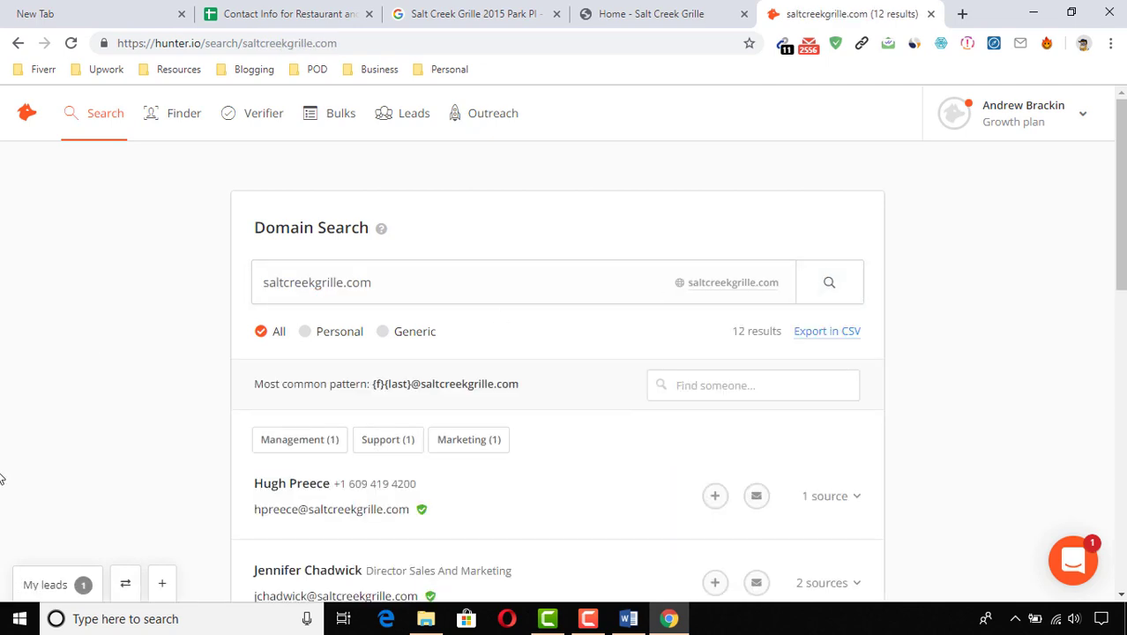
Step: Load the remaining saltcreekgrille.com results in Hunter and look through the list of emails
scroll(251, 423, "down", 2)
scroll(251, 372, "down", 5)
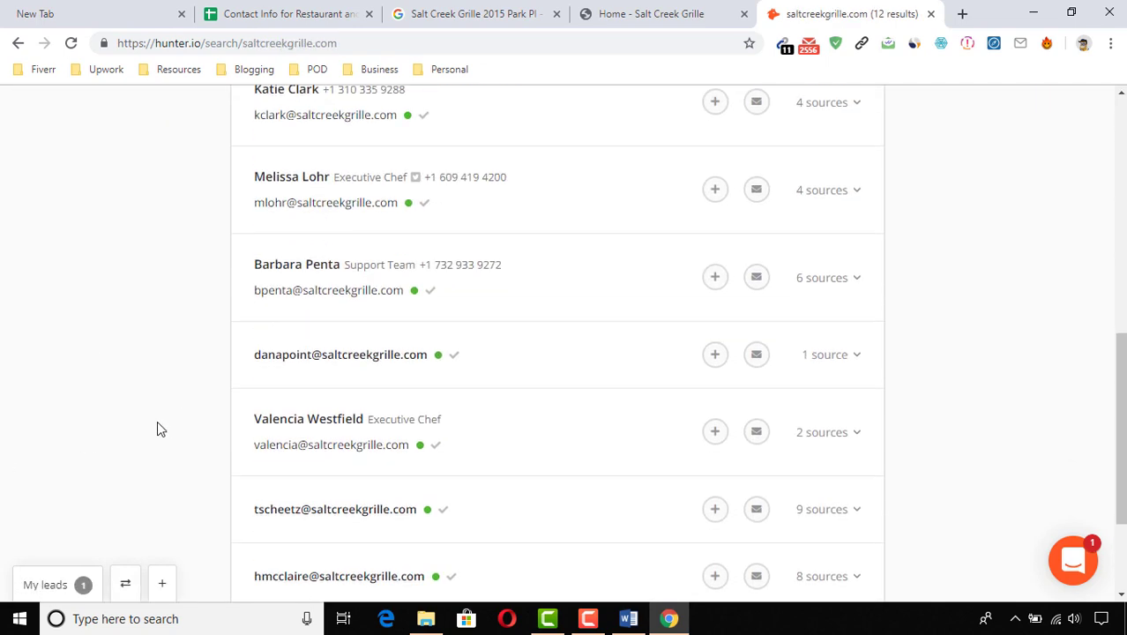
scroll(155, 438, "down", 2)
left_click(318, 464)
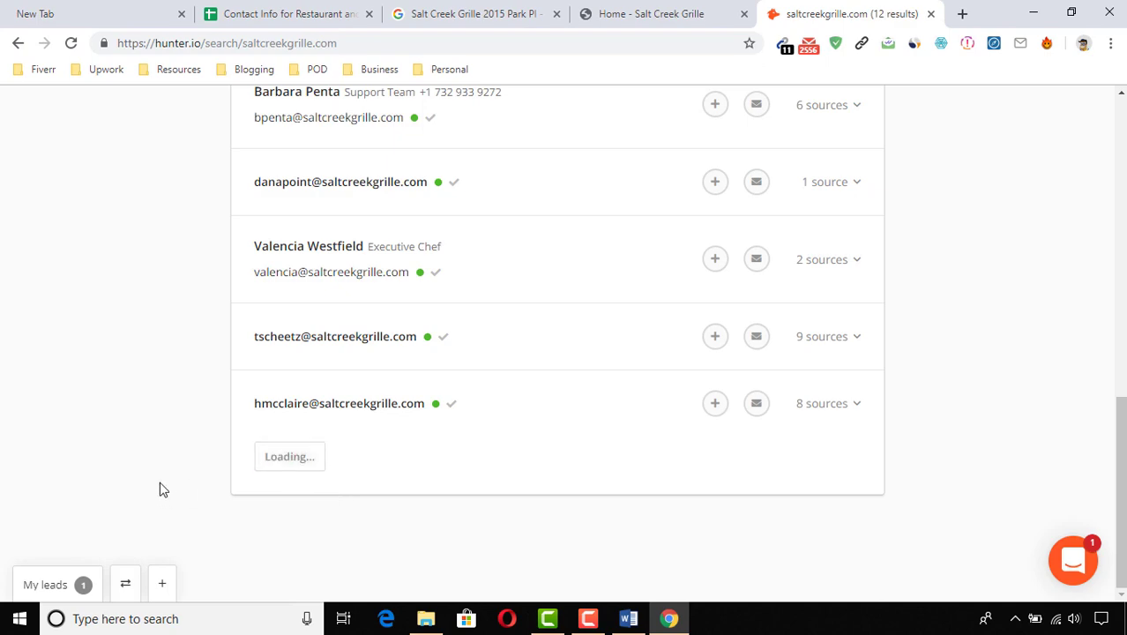
scroll(159, 464, "down", 1)
scroll(384, 458, "up", 10)
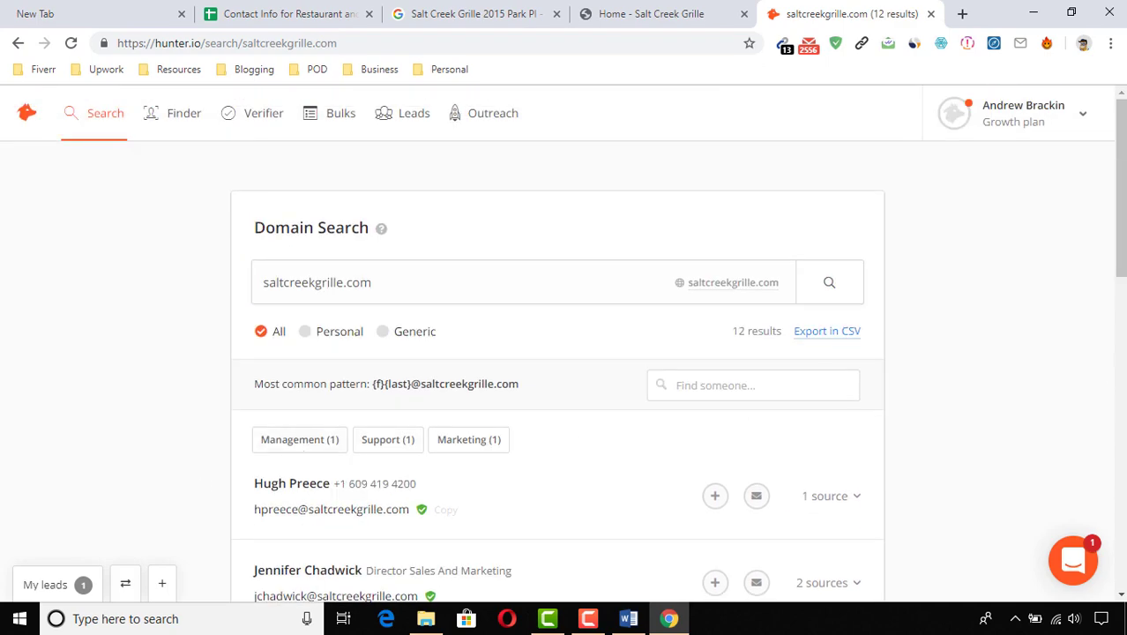
scroll(195, 414, "down", 1)
scroll(196, 414, "up", 1)
scroll(172, 432, "down", 1)
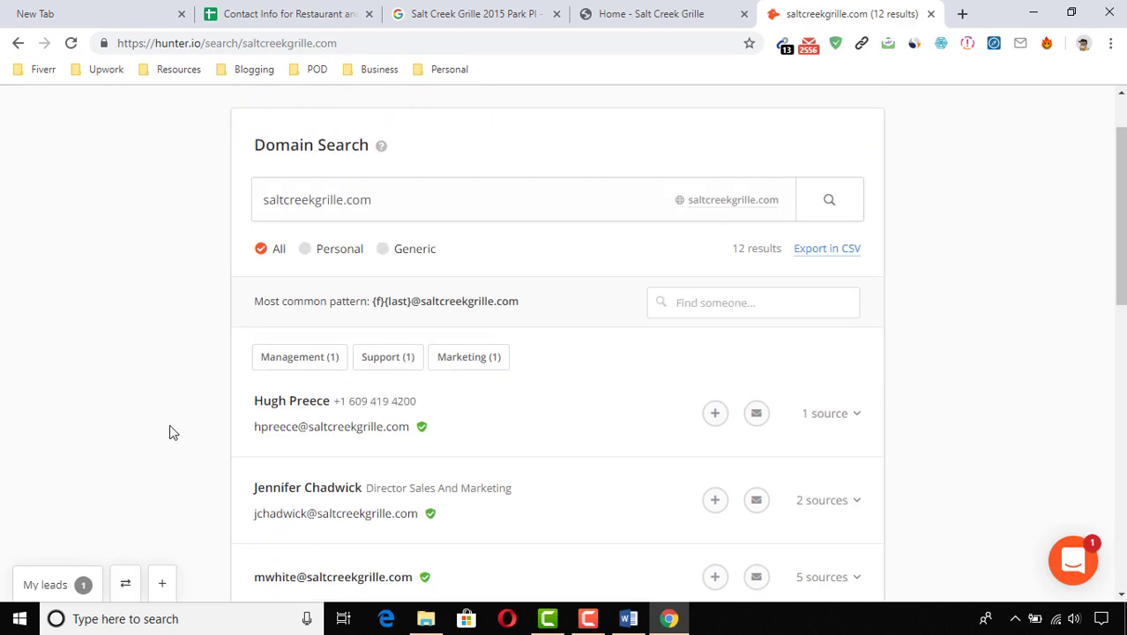
Step: Copy the first listed contact's email from Hunter into cell E3 for Salt Creek Grille, followed by a comma
scroll(173, 432, "down", 2)
left_click(350, 262)
left_click(288, 14)
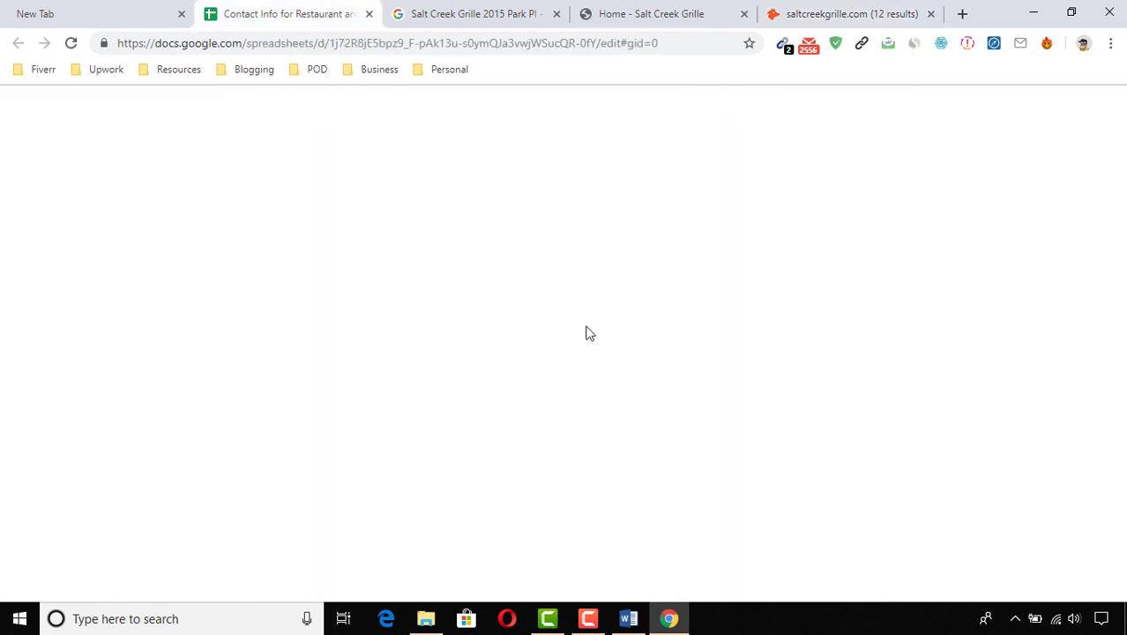
left_click(671, 332)
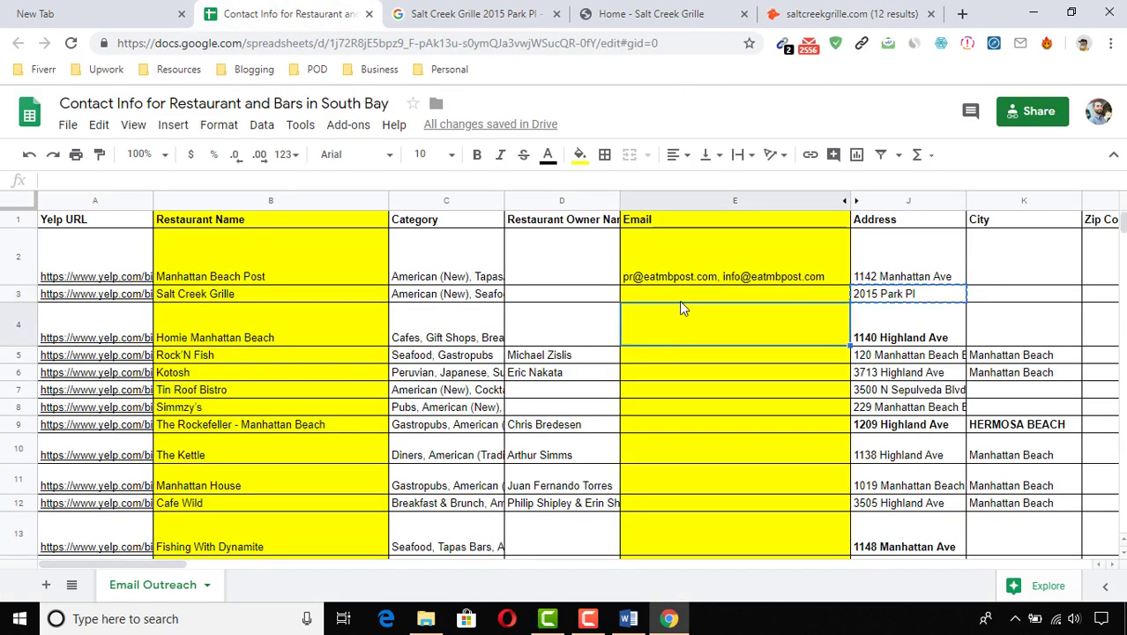
left_click(679, 294)
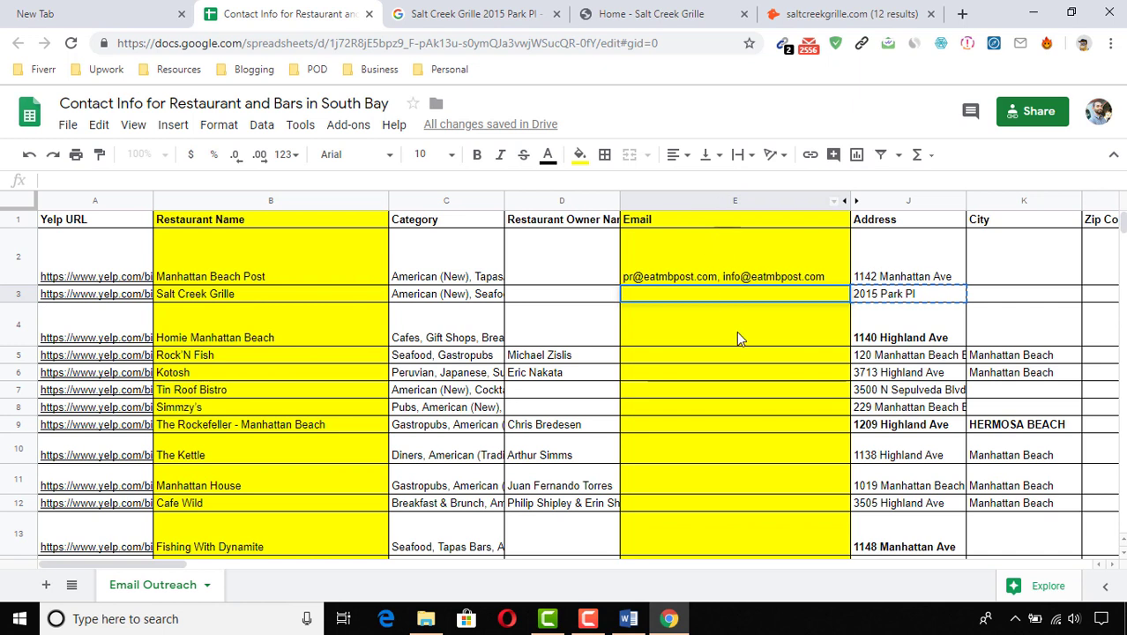
key("ctrl+v")
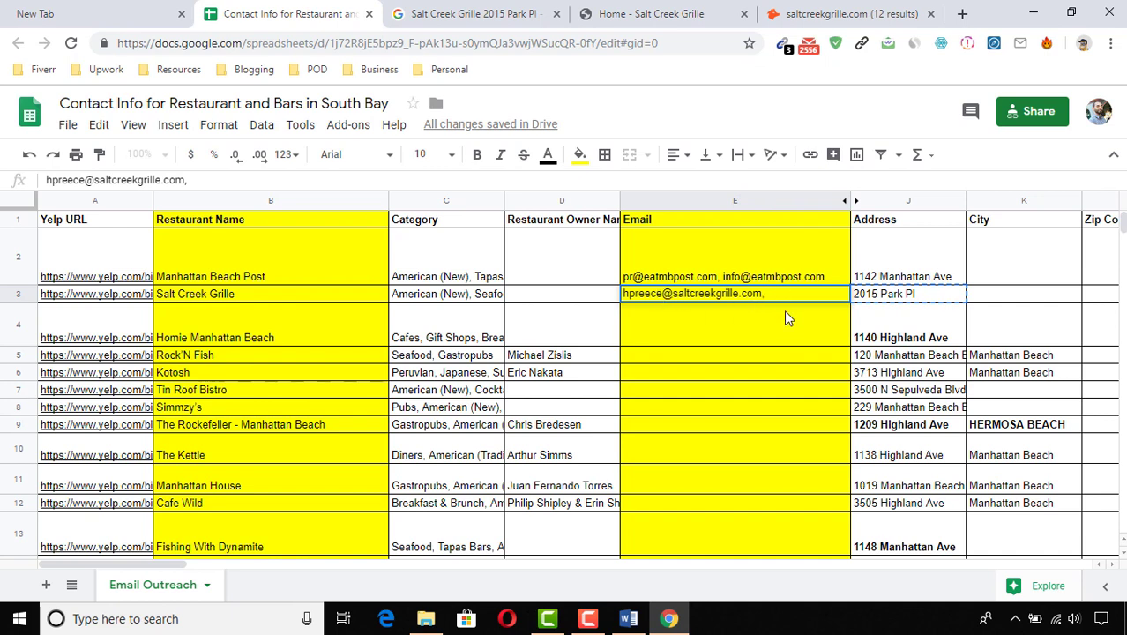
Step: Copy the remaining Salt Creek Grille emails from Hunter into cell E3, separating them with commas
left_click(822, 10)
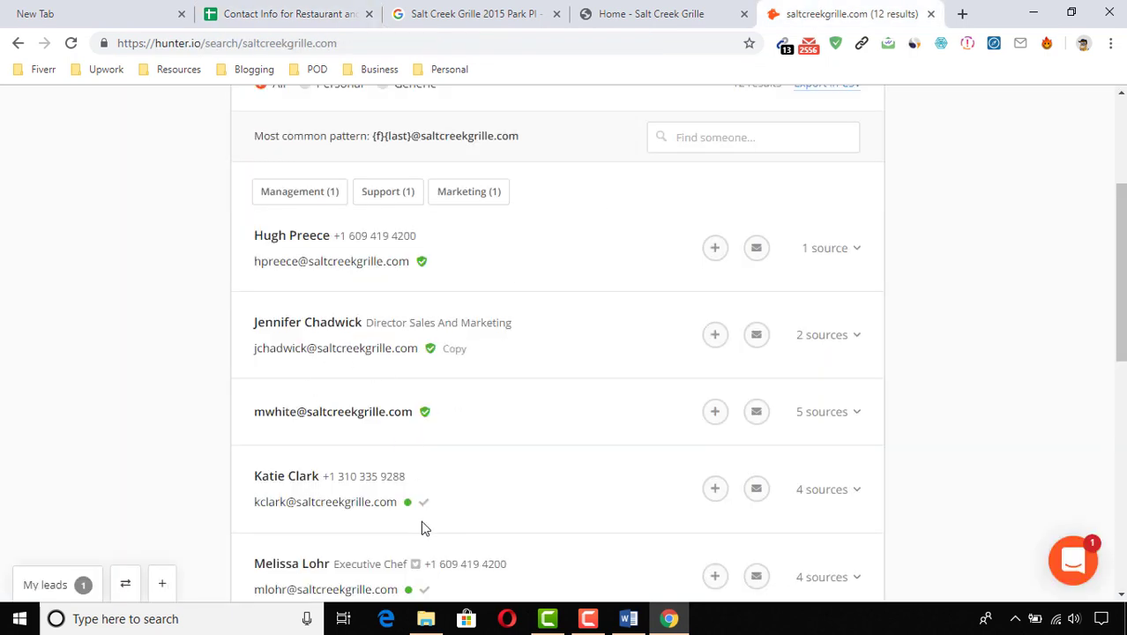
left_click(334, 361)
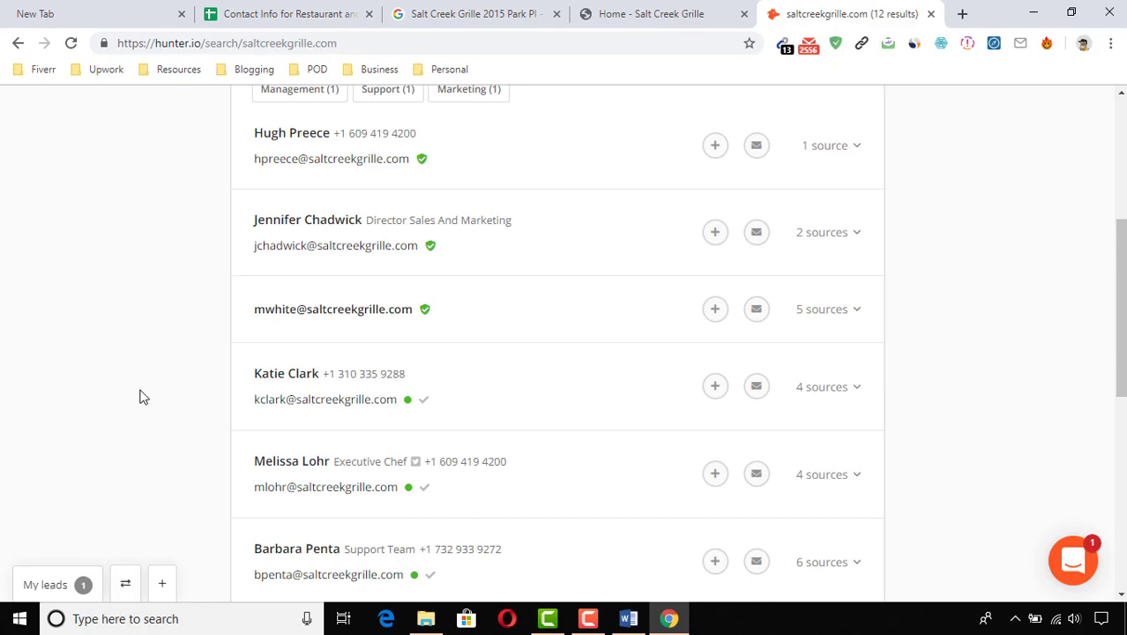
scroll(220, 415, "down", 1)
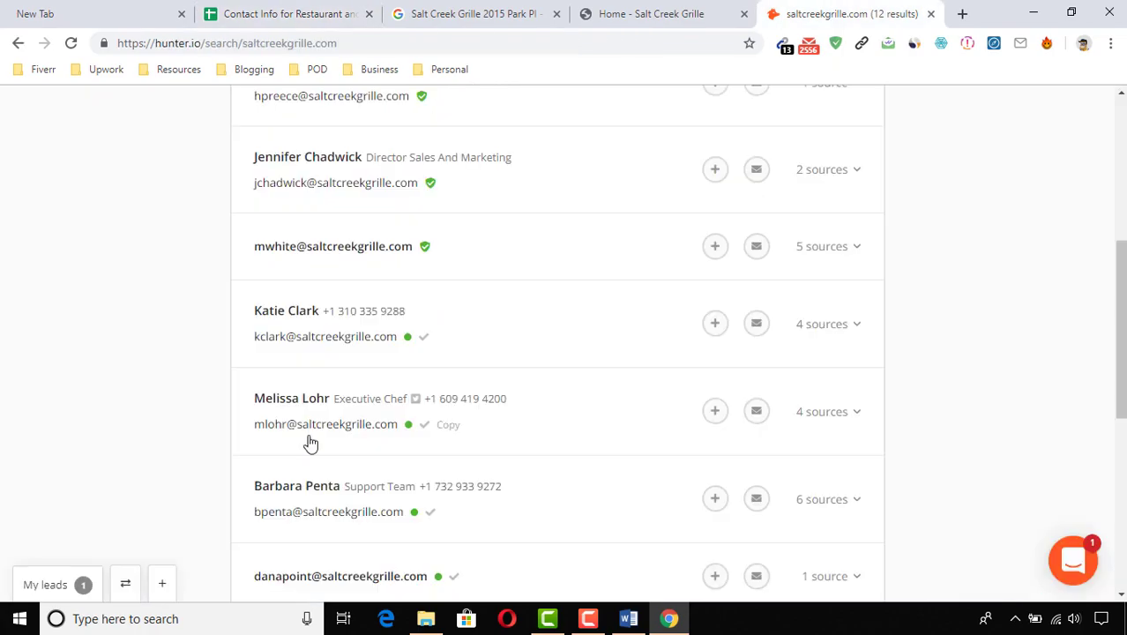
scroll(310, 444, "down", 2)
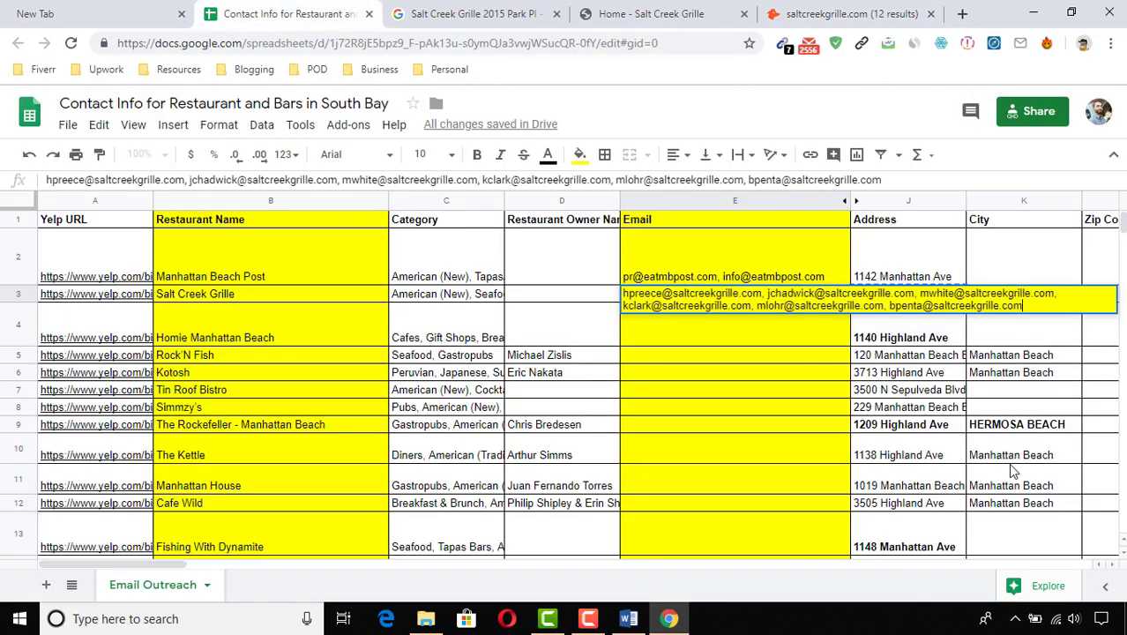
key("ctrl+v")
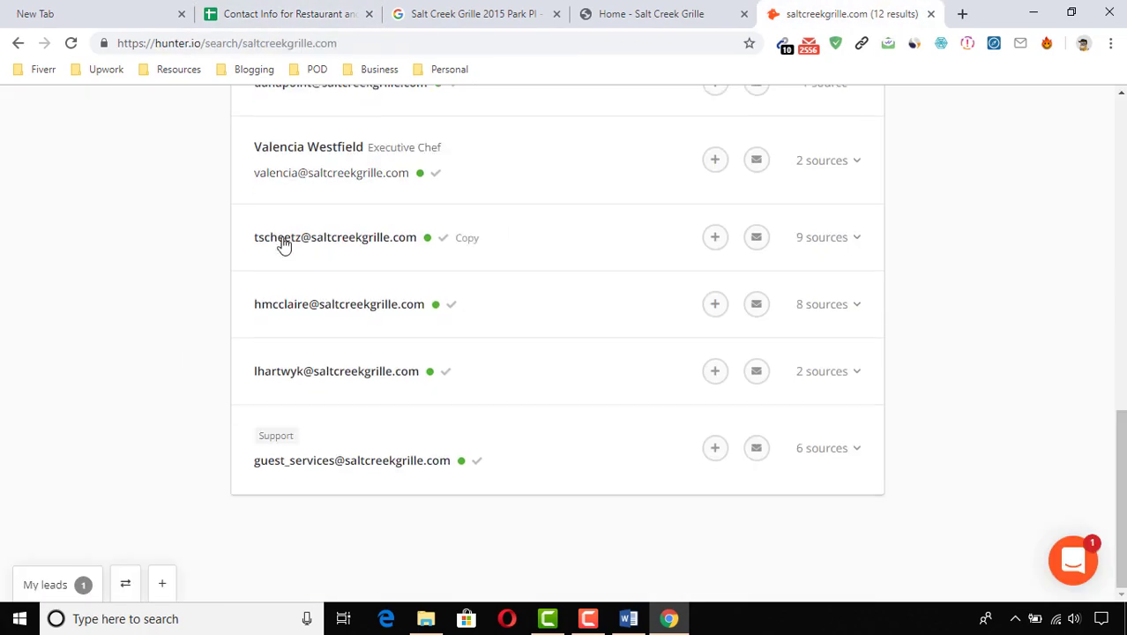
left_click(286, 14)
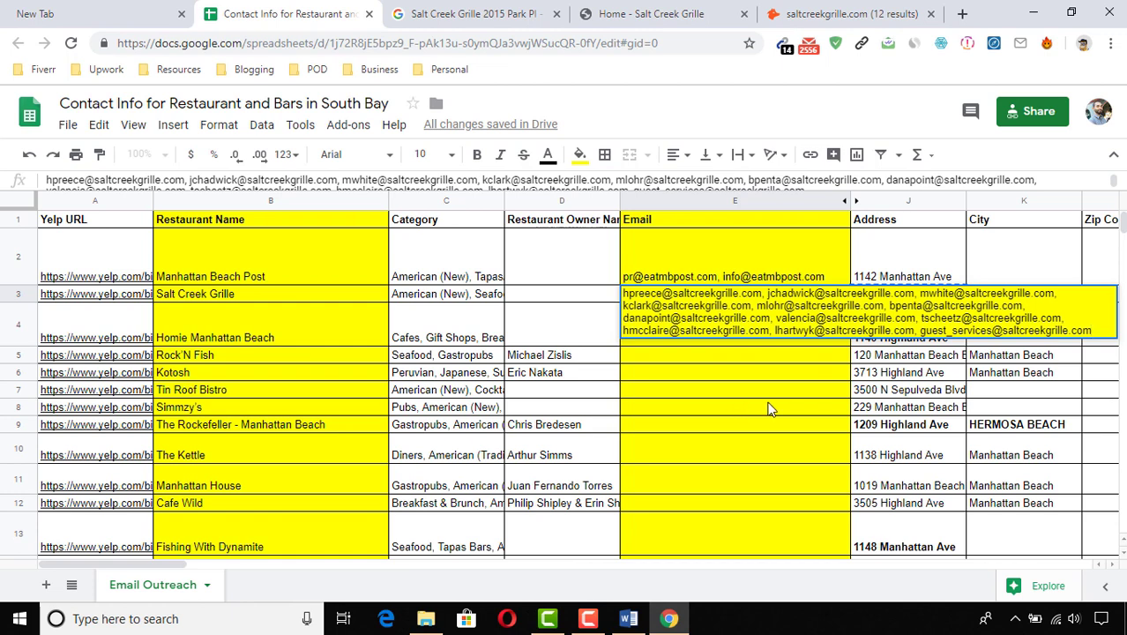
Step: Return to the Hunter results and review the searched Salt Creek Grille domain and its listed emails
left_click(846, 13)
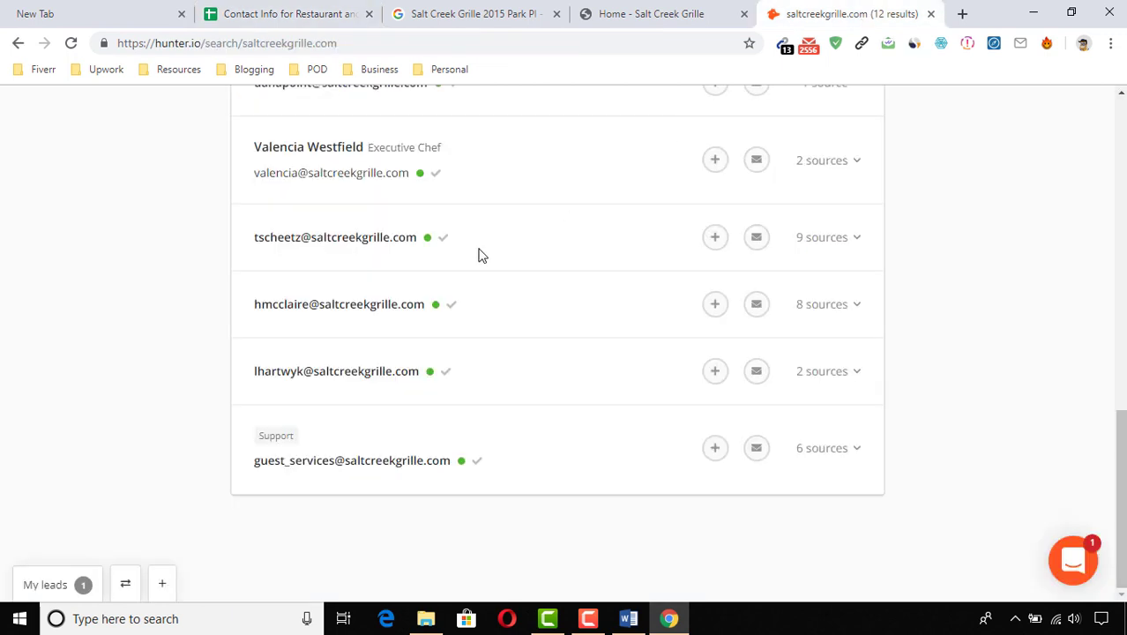
scroll(478, 254, "up", 10)
left_click(385, 289)
left_click_drag(385, 289, 141, 293)
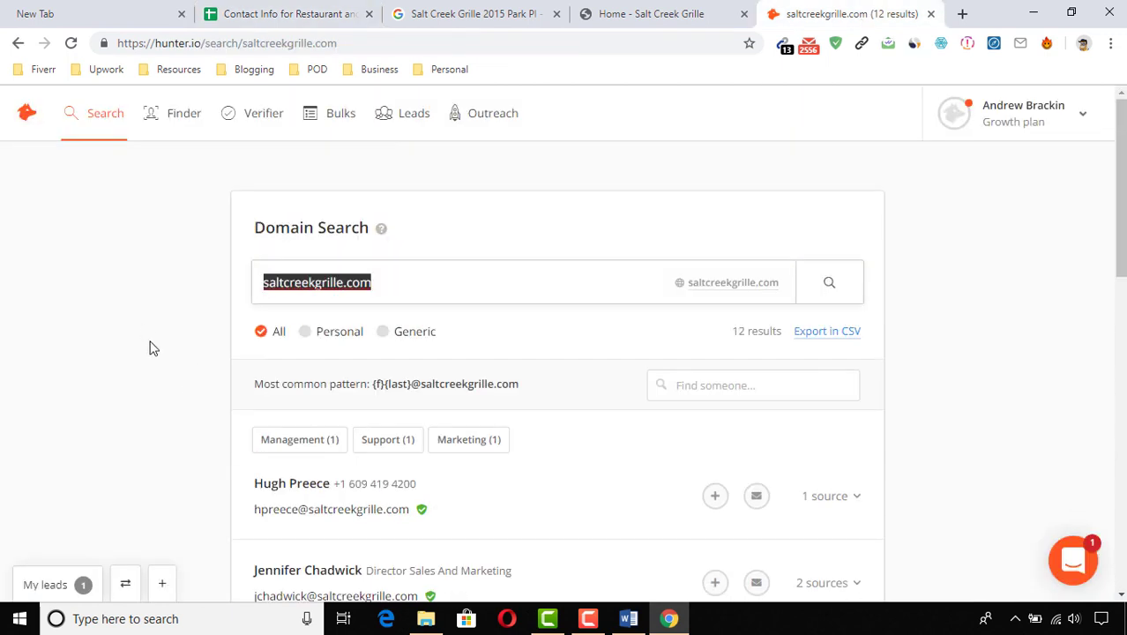
scroll(261, 436, "down", 7)
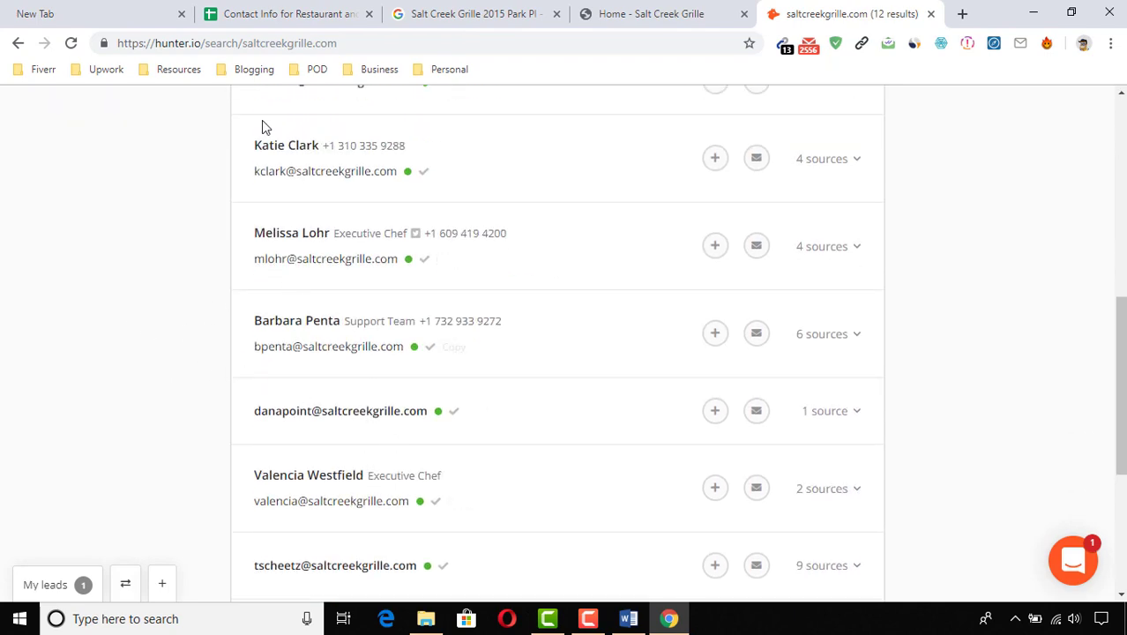
Step: Return to the restaurant contact info spreadsheet
left_click(282, 13)
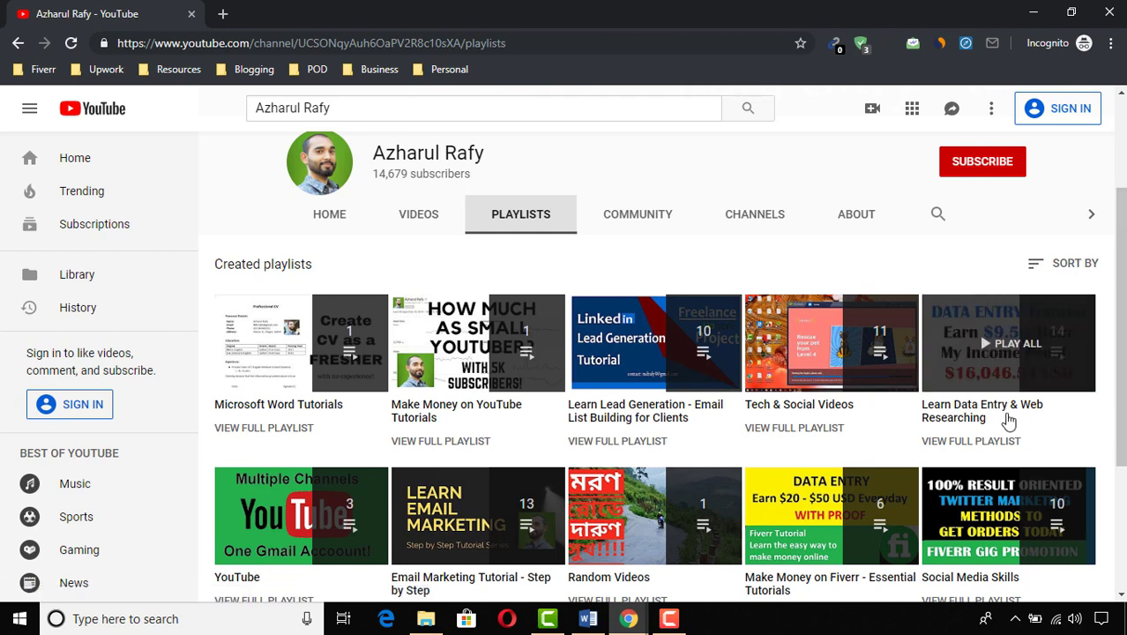
Step: Open the Learn Data Entry & Web Researching playlist on YouTube, pause its first video and look through the listed videos
left_click(981, 410)
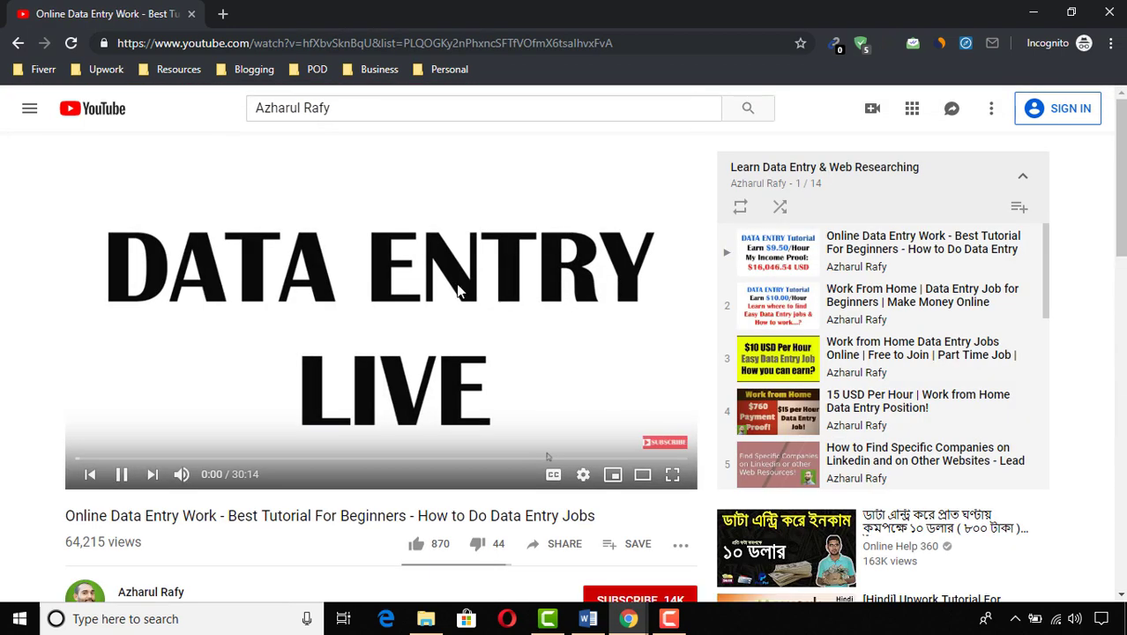
left_click(445, 284)
scroll(1000, 302, "down", 5)
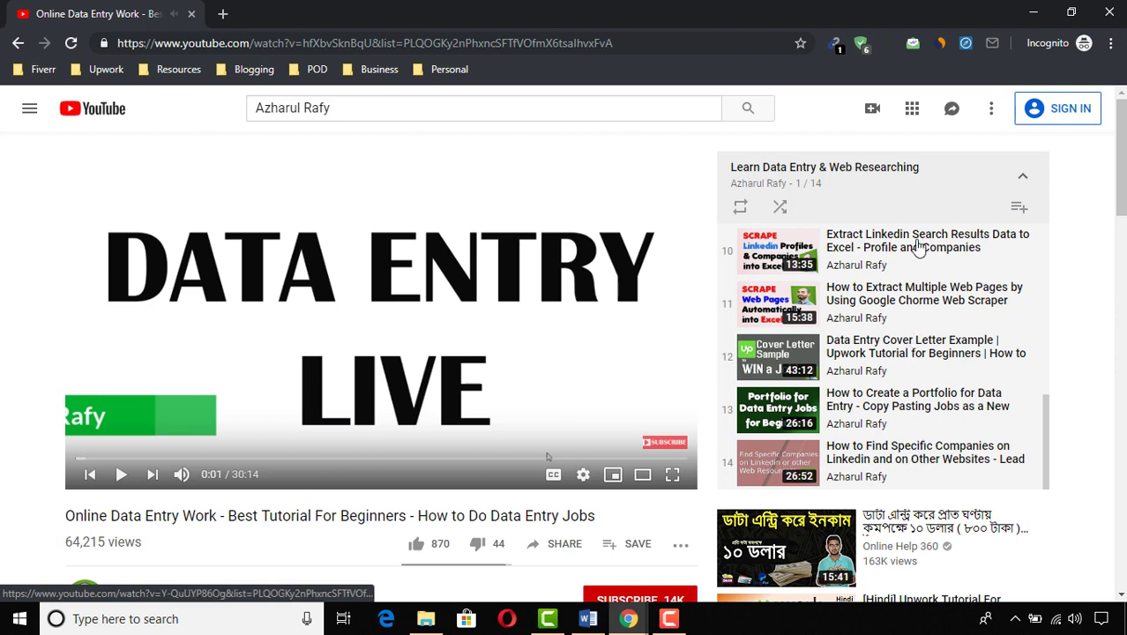
scroll(926, 251, "up", 5)
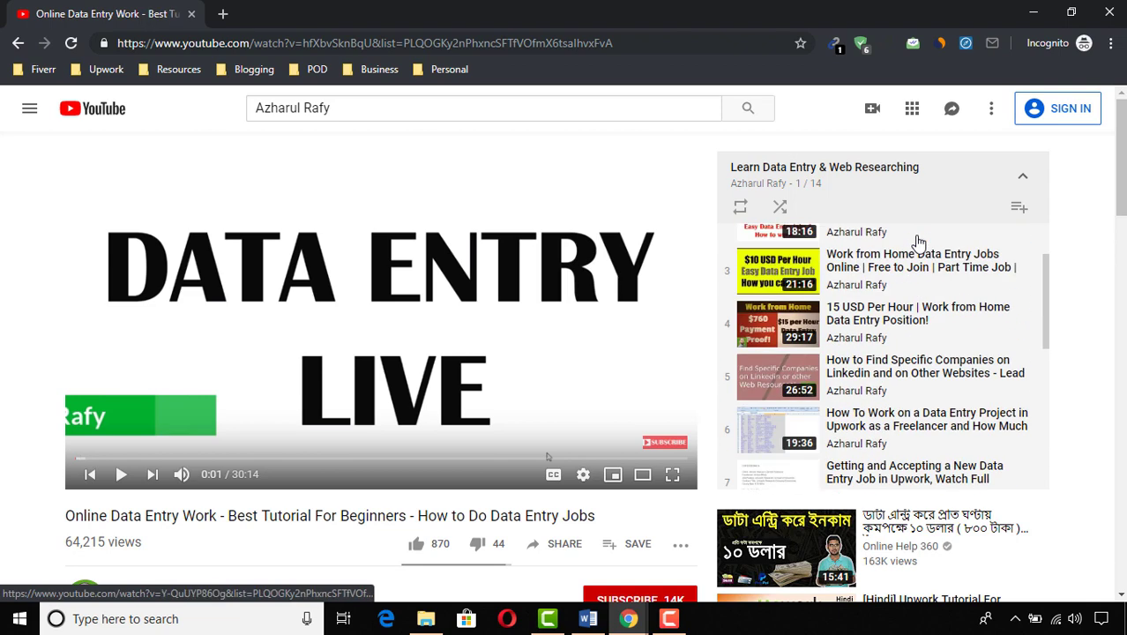
left_click(669, 617)
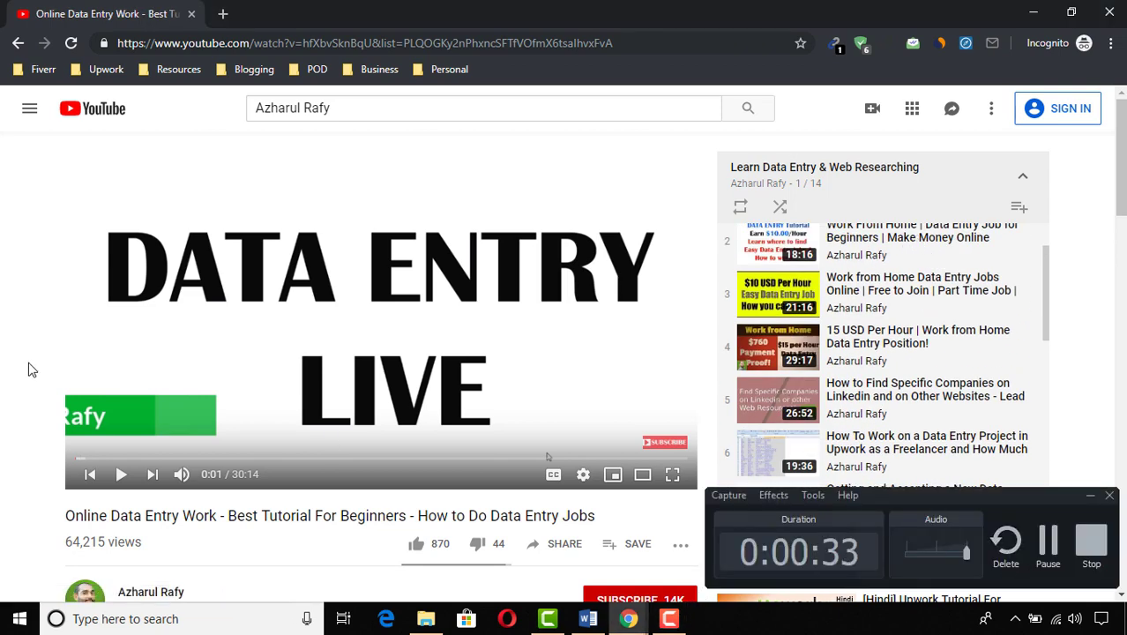
left_click(1089, 495)
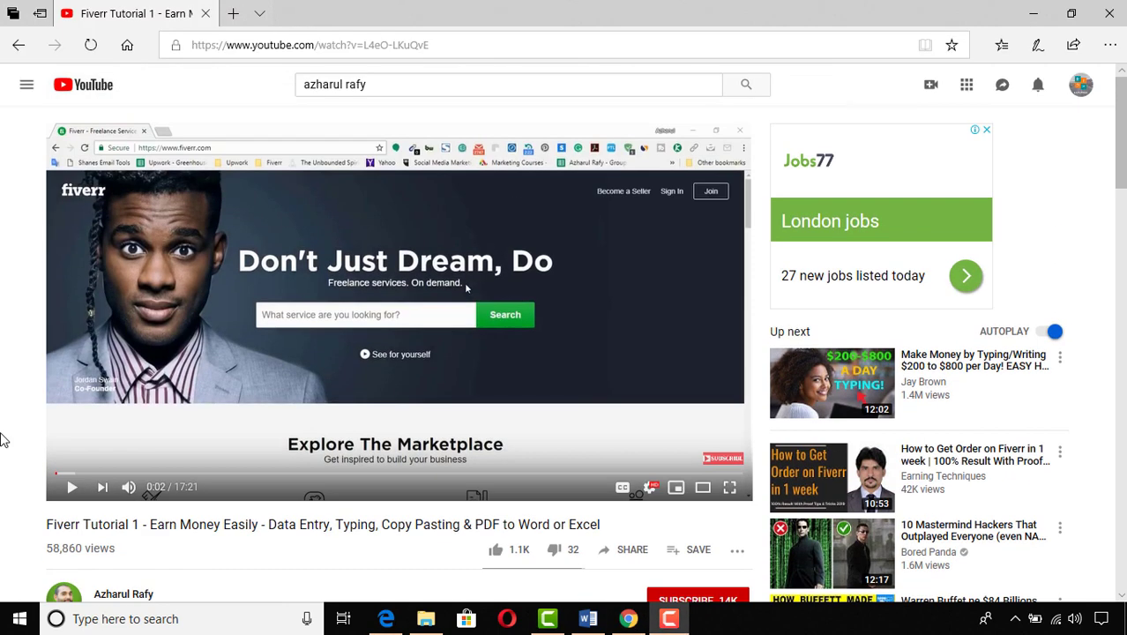
Step: Subscribe to the channel that published the Fiverr Tutorial 1 video on YouTube in Edge
scroll(2, 439, "down", 2)
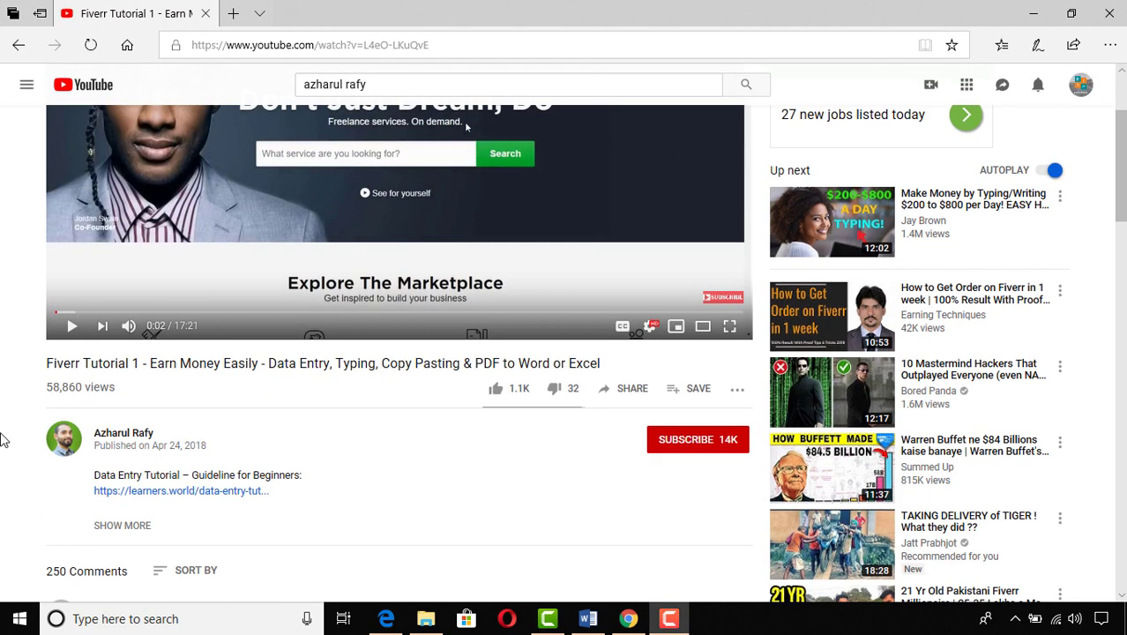
left_click(702, 452)
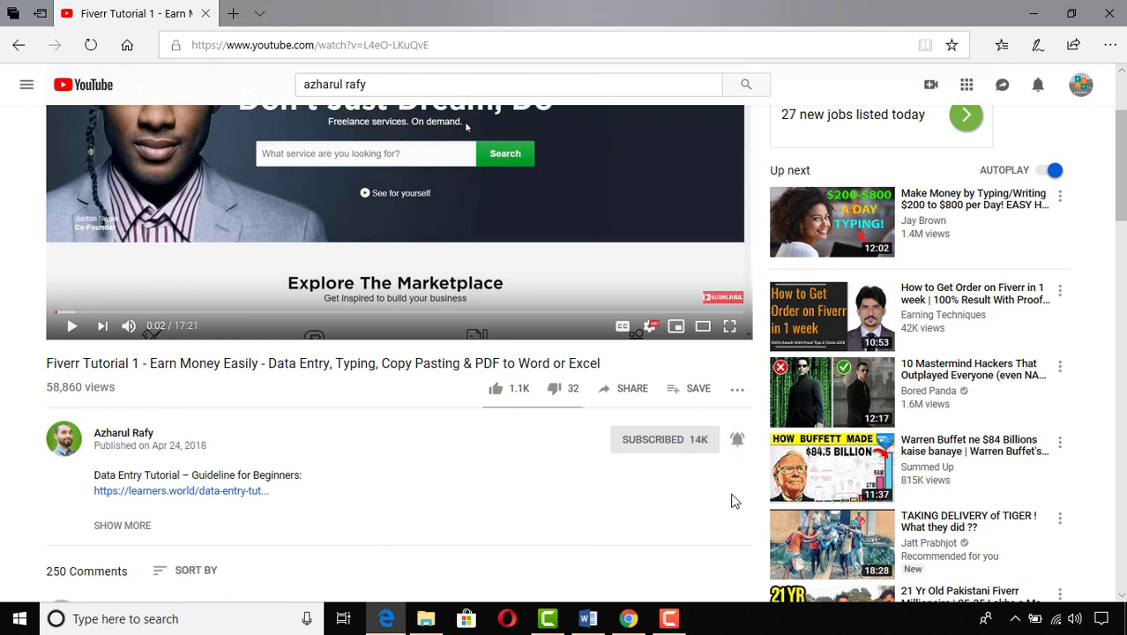
left_click(669, 618)
left_click(1049, 566)
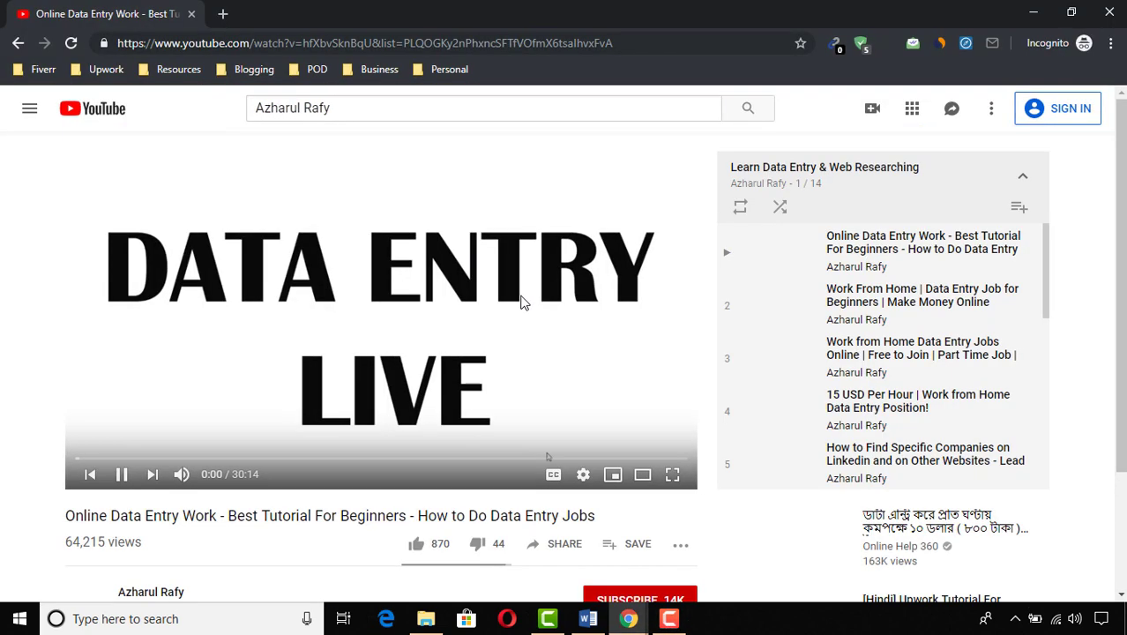
Step: Pause the Online Data Entry Work video and browse its playlist through the last entry and back
left_click(525, 302)
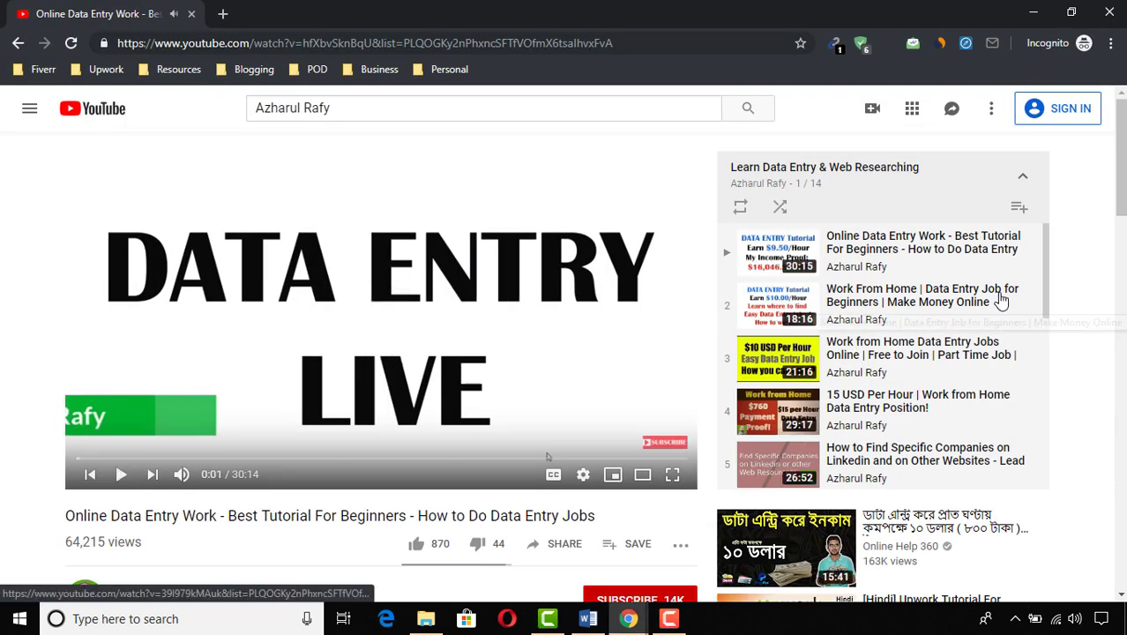
scroll(999, 306, "down", 5)
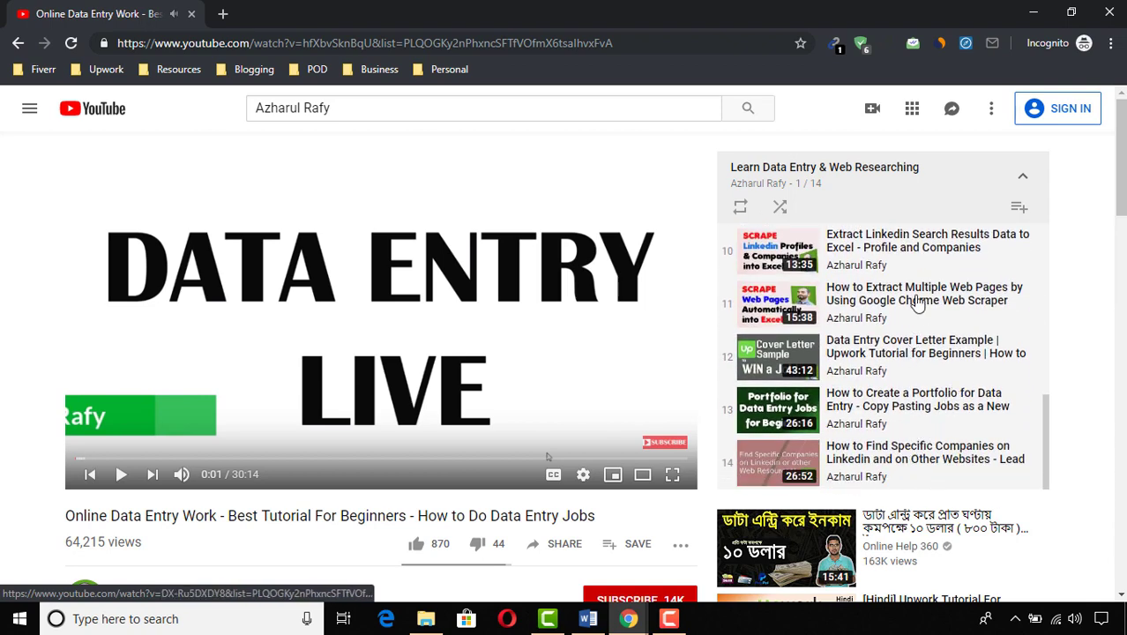
scroll(917, 246, "up", 5)
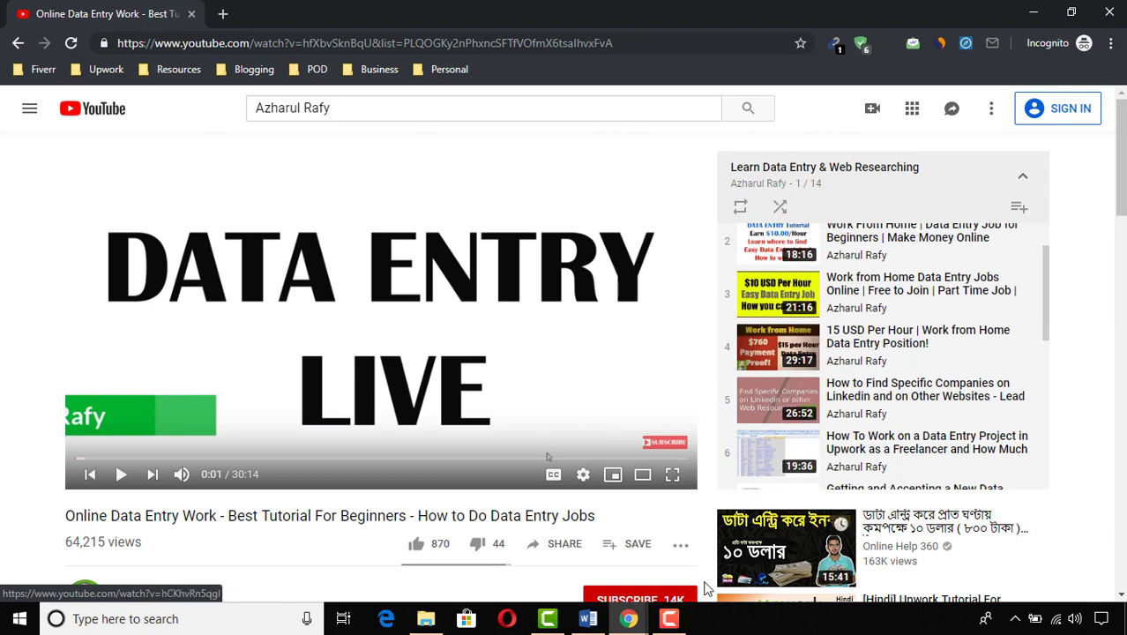
left_click(669, 620)
left_click(3, 356)
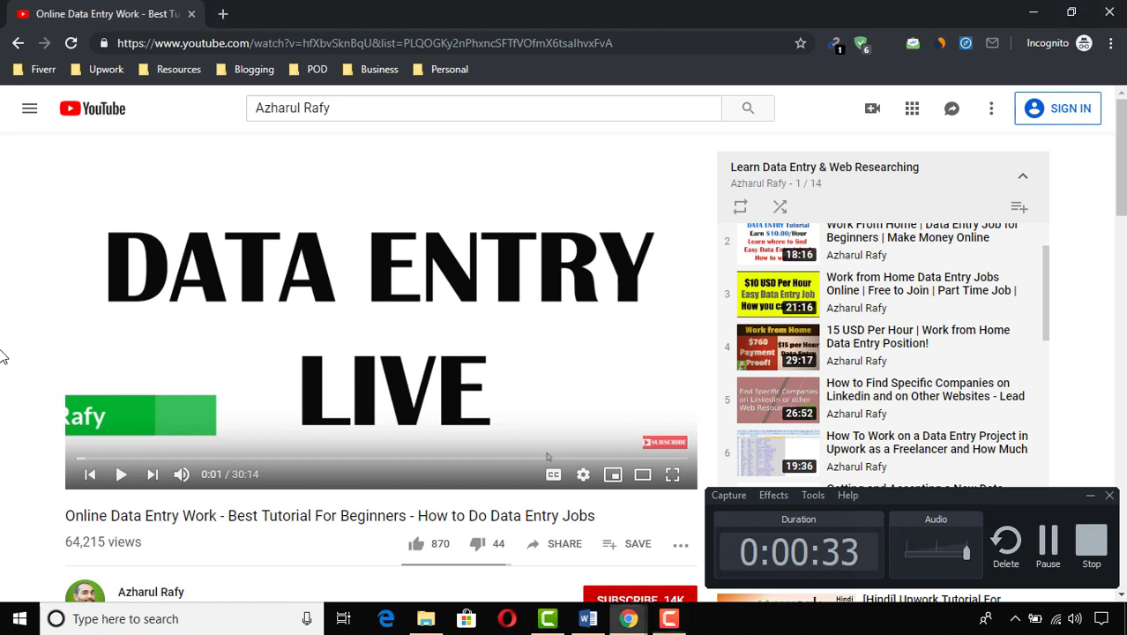
left_click(1090, 496)
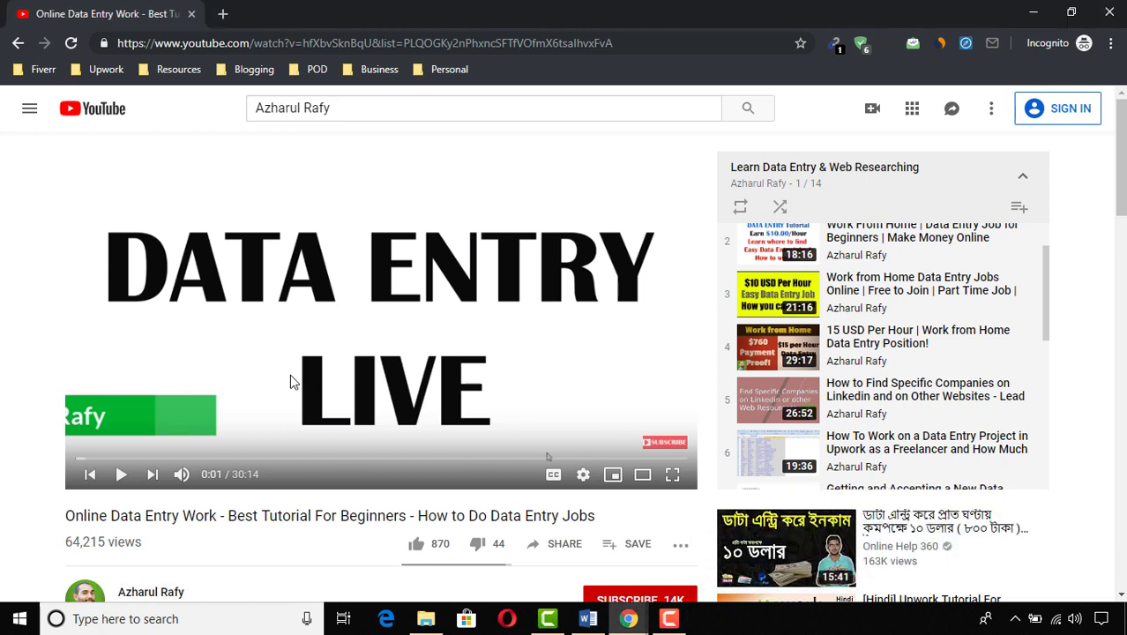
scroll(443, 374, "down", 2)
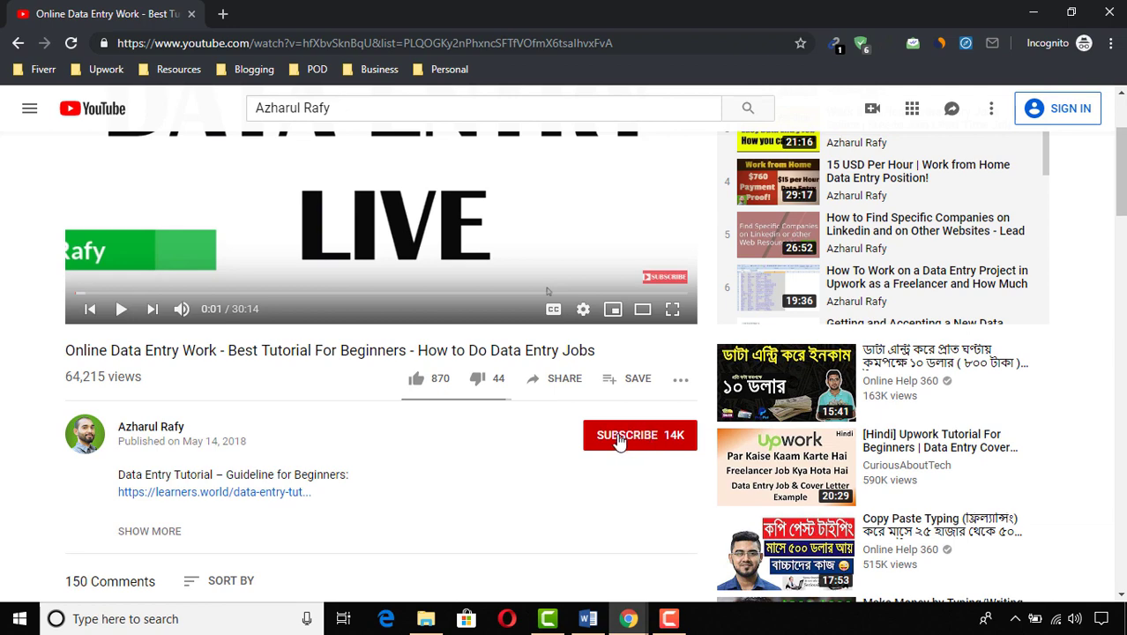
scroll(528, 410, "up", 2)
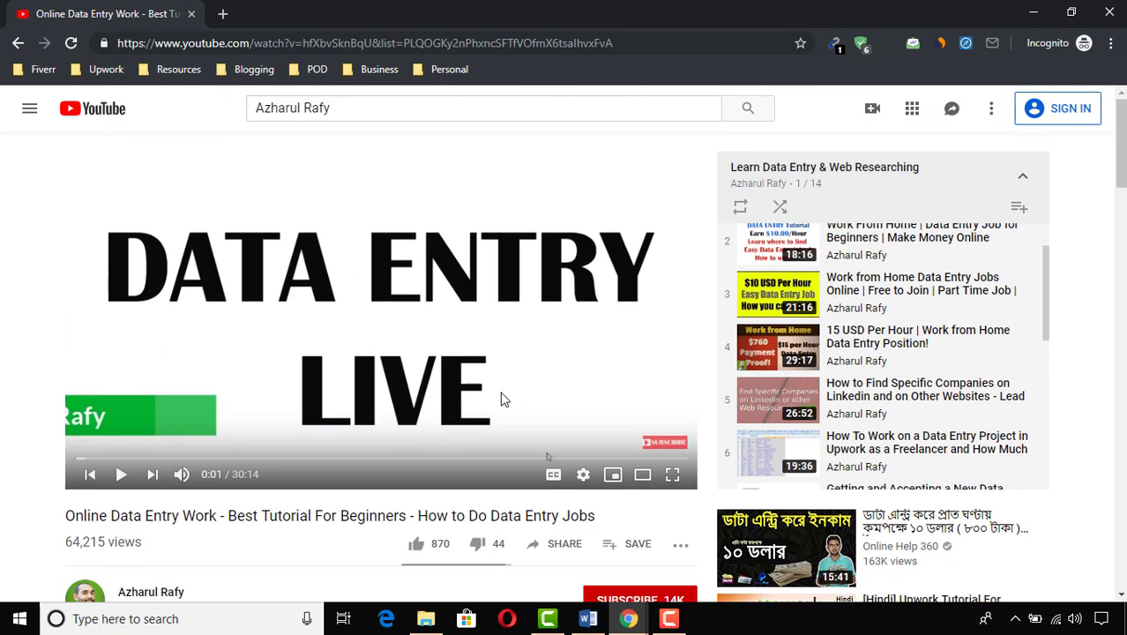